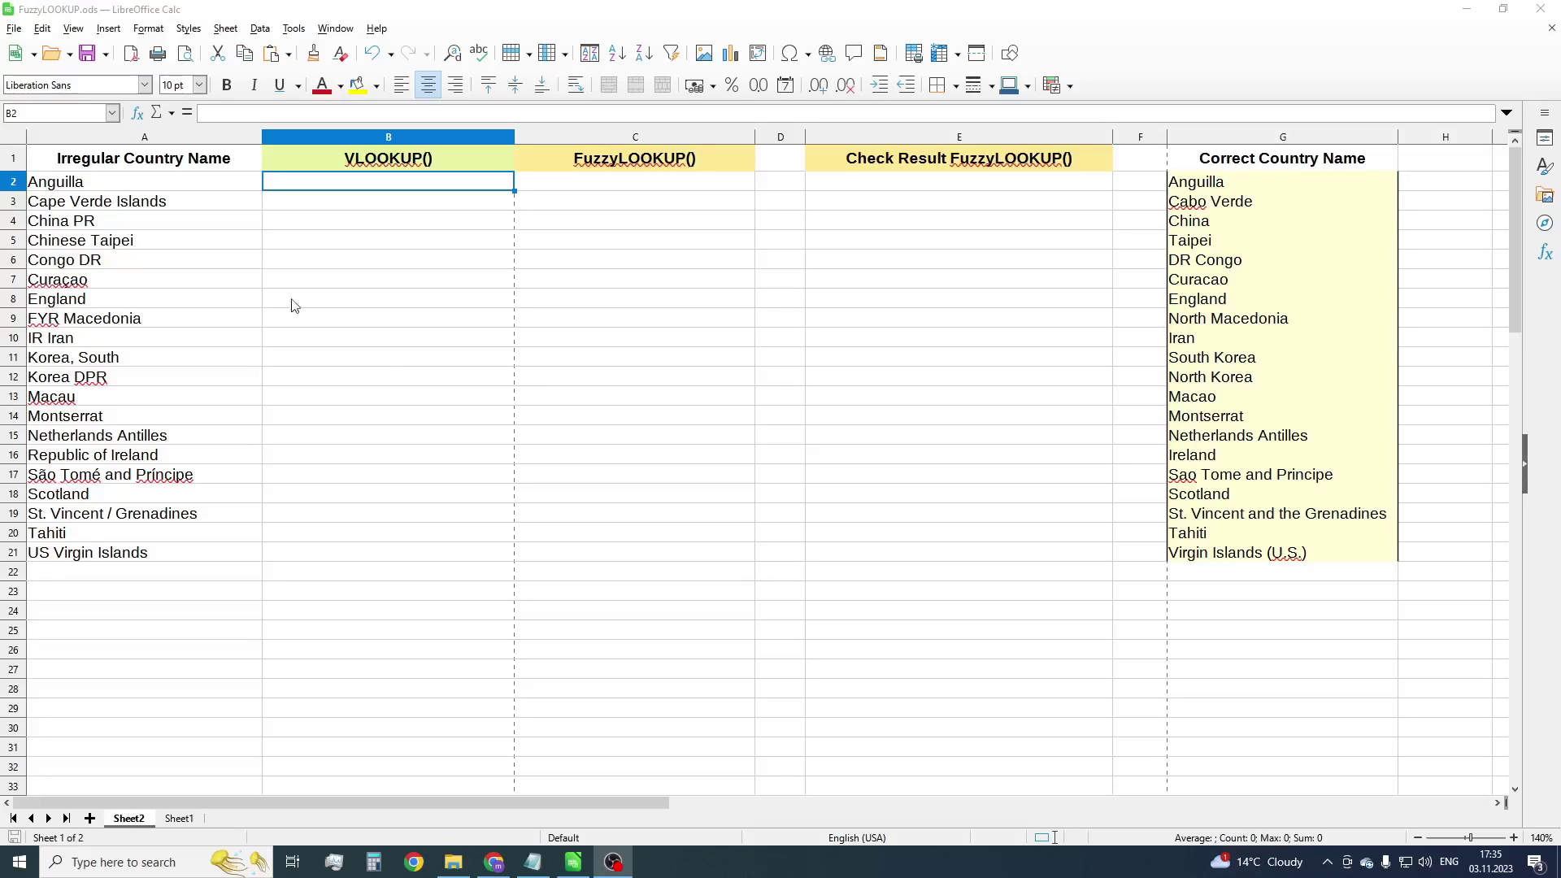
Enter =VLOOKUP(A2;$G$2:$G$21;1;0) in B2 to look up the irregular country name
drag(218, 184, 230, 568)
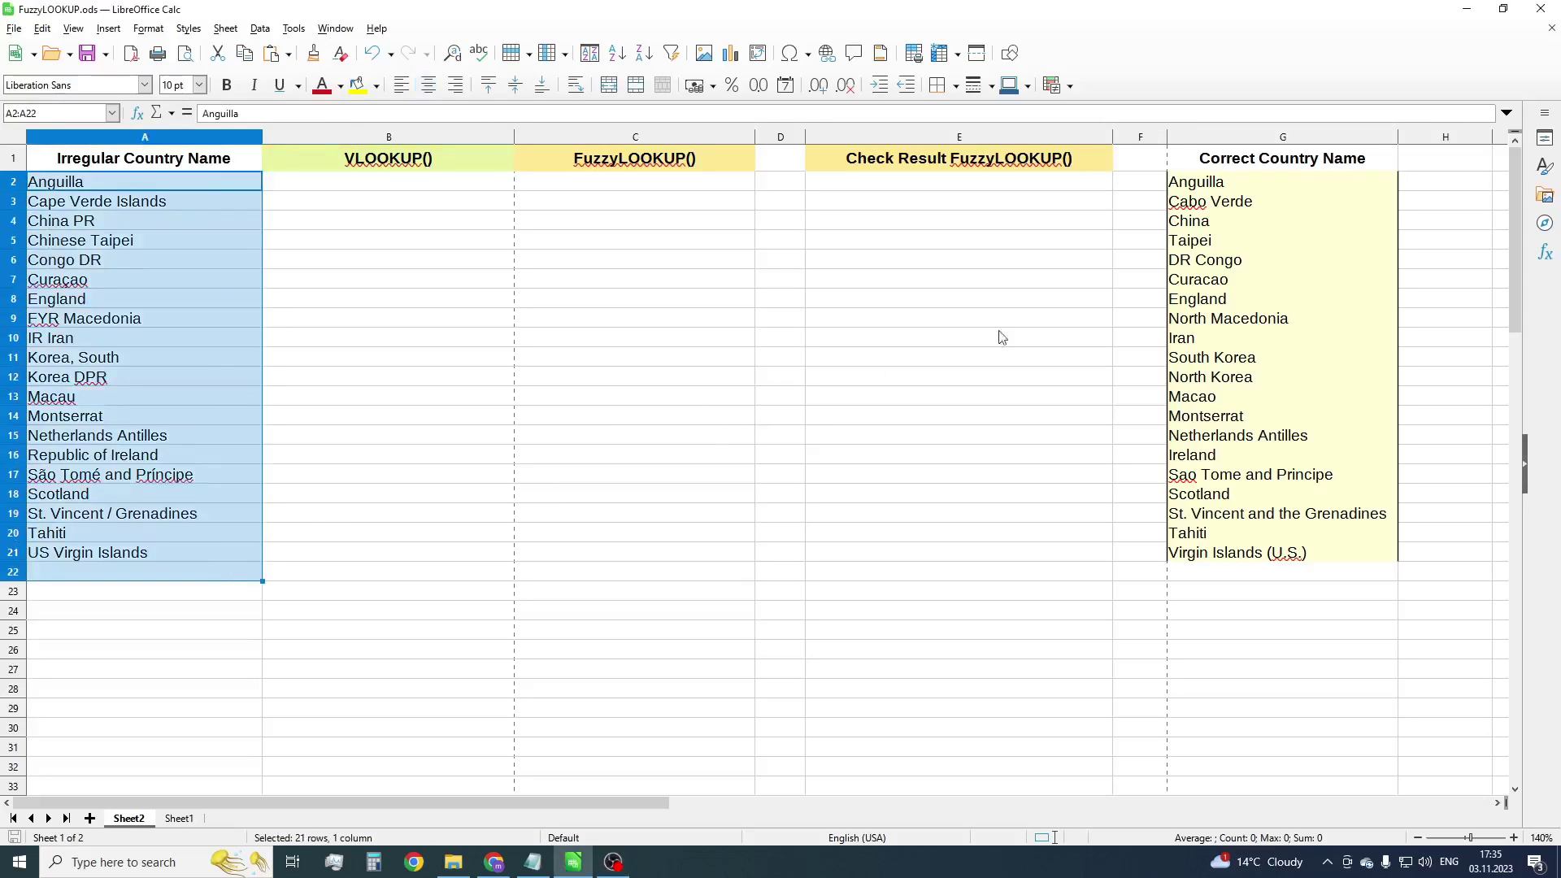
drag(1219, 182, 1226, 558)
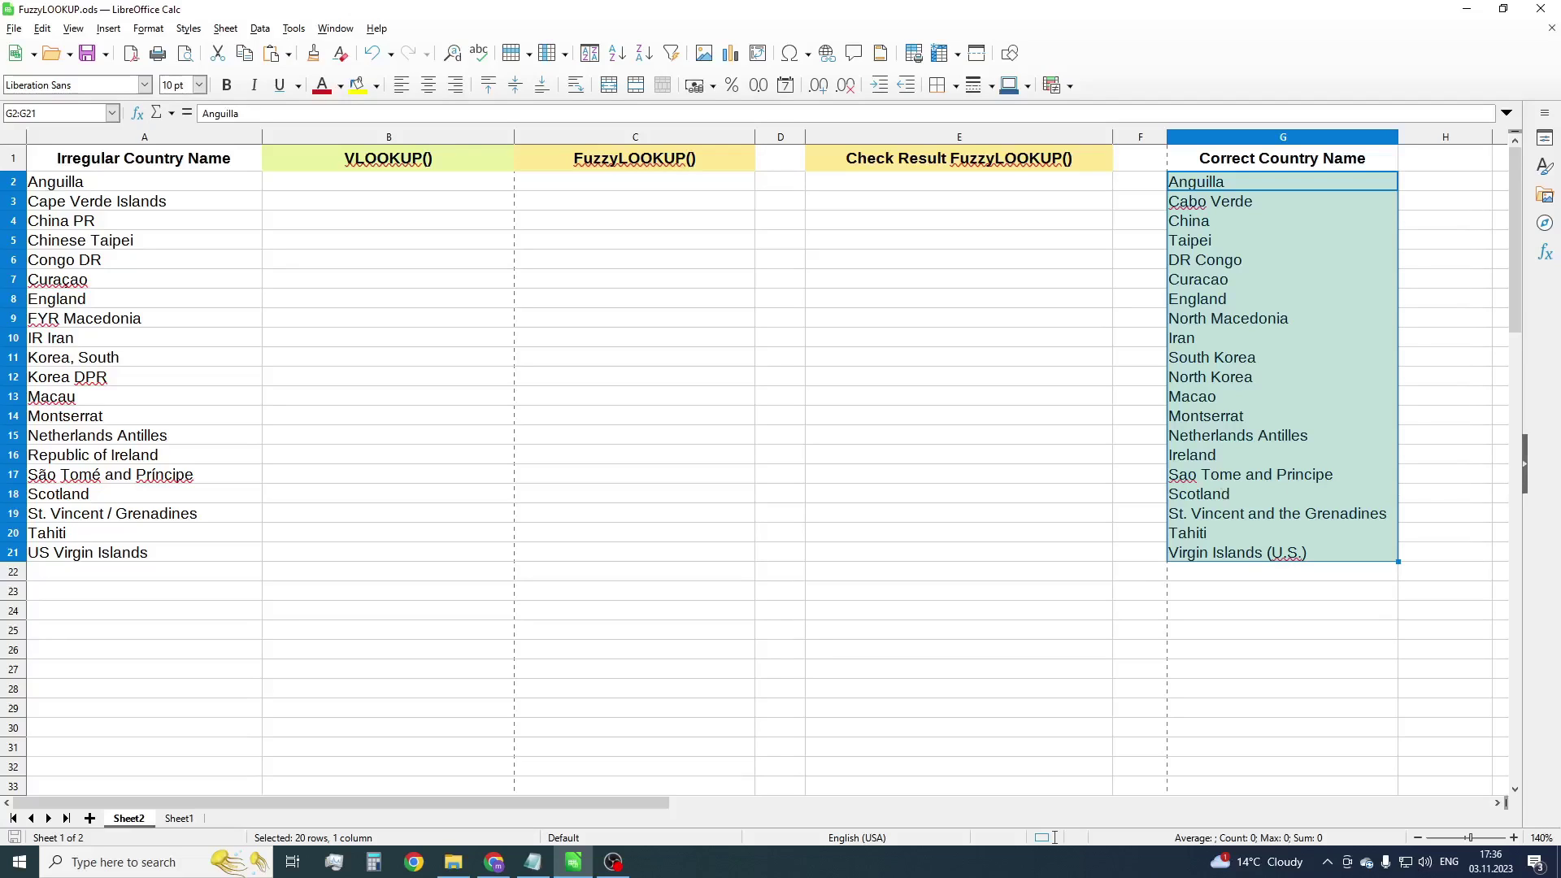
click(354, 182)
text(=)
key(BackSpace)
text(=Vlookup()
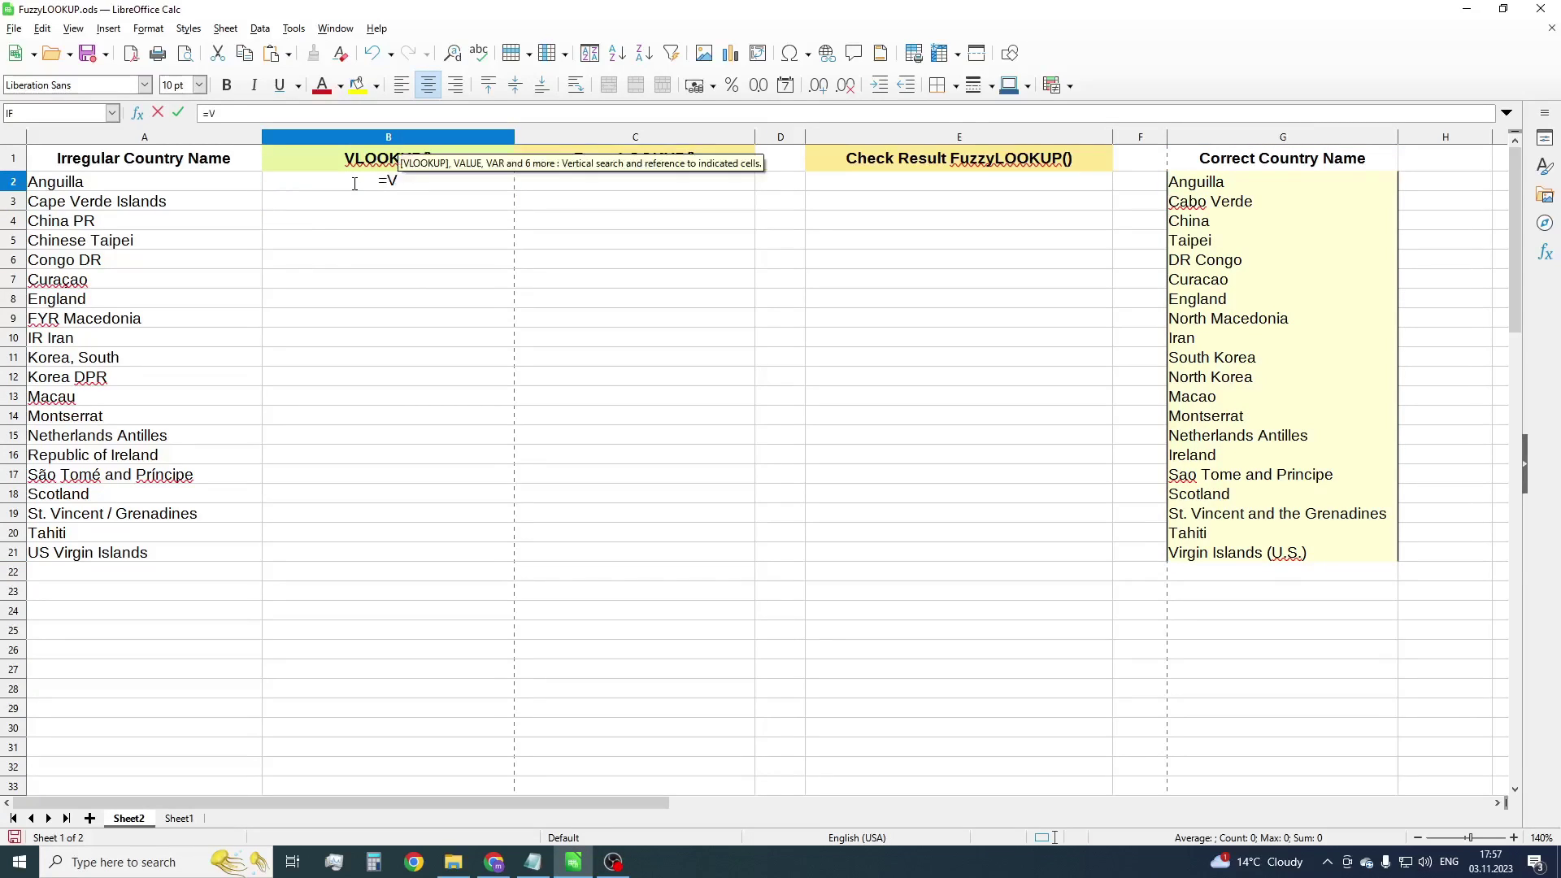
click(210, 189)
text(;)
drag(1258, 191, 1281, 562)
key(F4)
text(;1;0))
key(Return)
Wrap the B2 lookup in IFERROR so missing matches return an empty string
double_click(301, 182)
text(iferror()
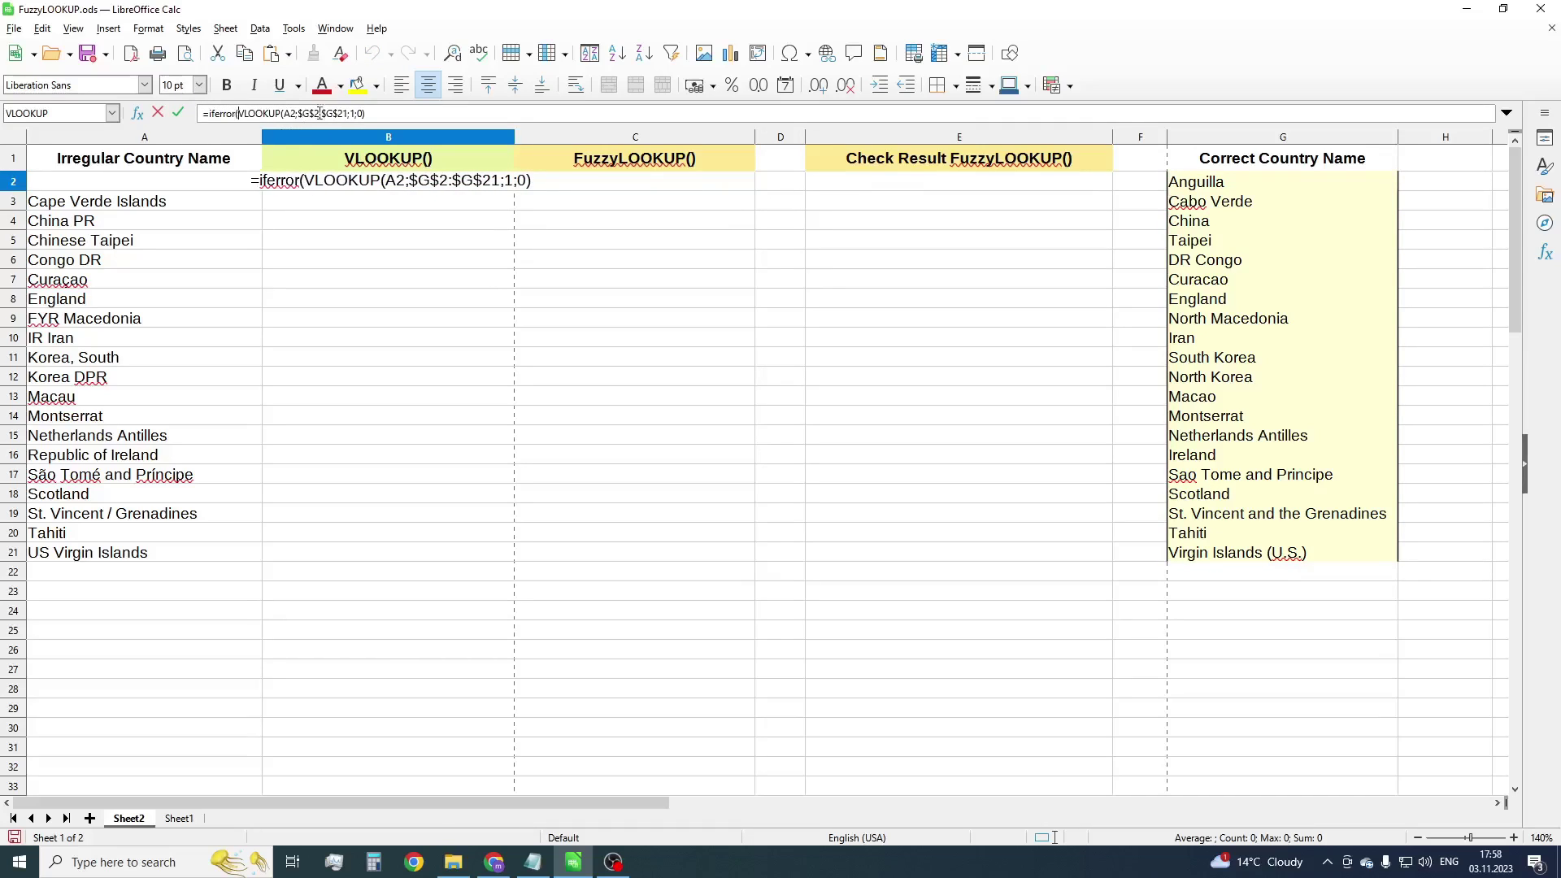
click(446, 113)
text(;"")
key(Return)
Fill the B2 formula down to B21 and check results such as England in B8
click(488, 182)
double_click(514, 191)
click(602, 415)
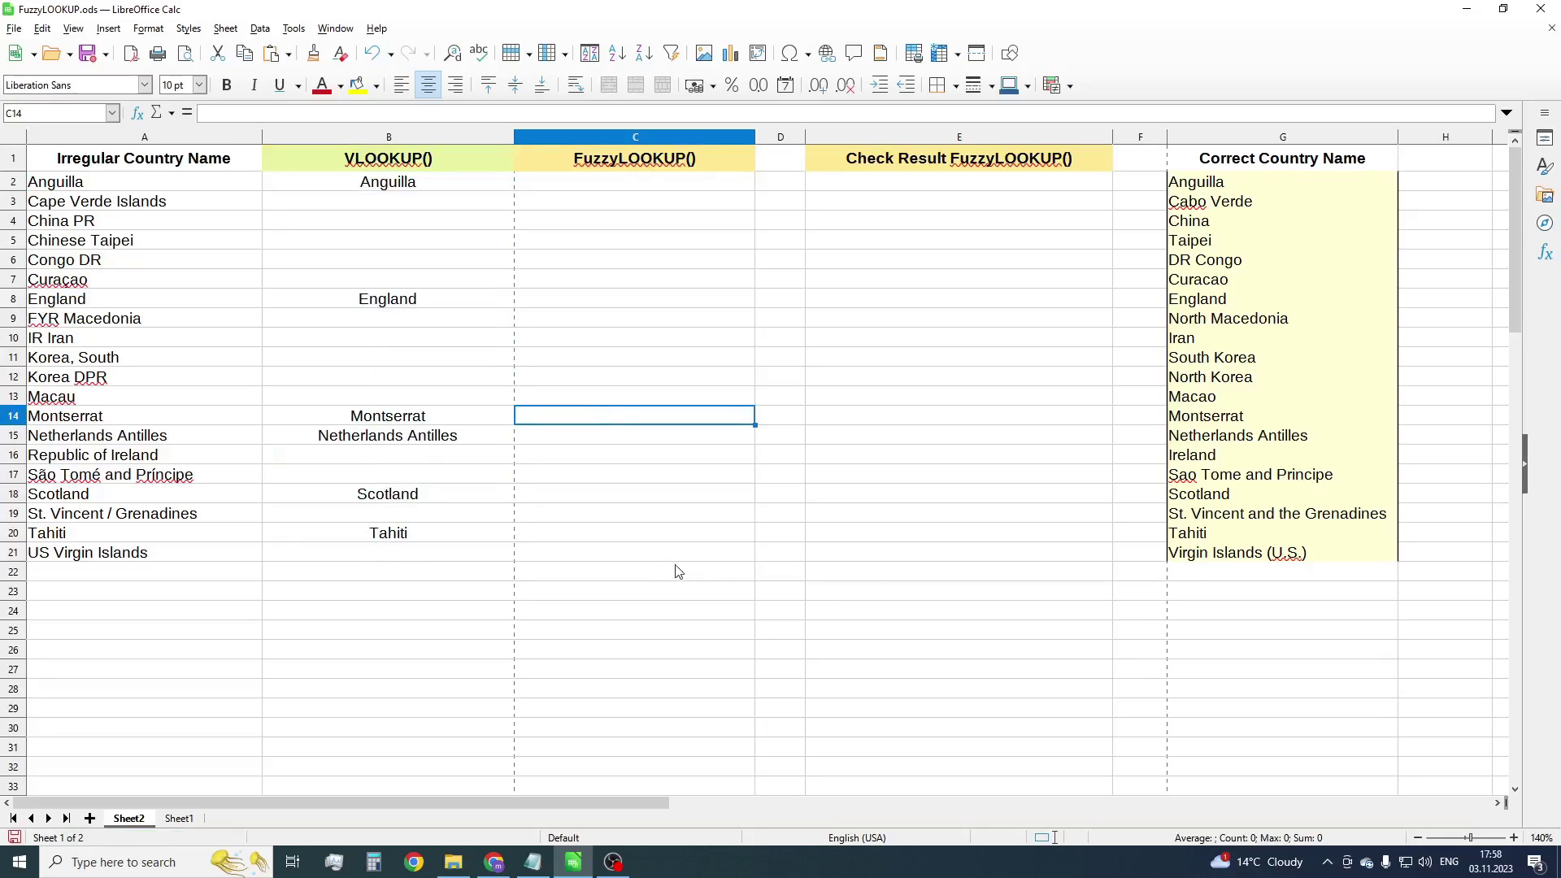
click(483, 189)
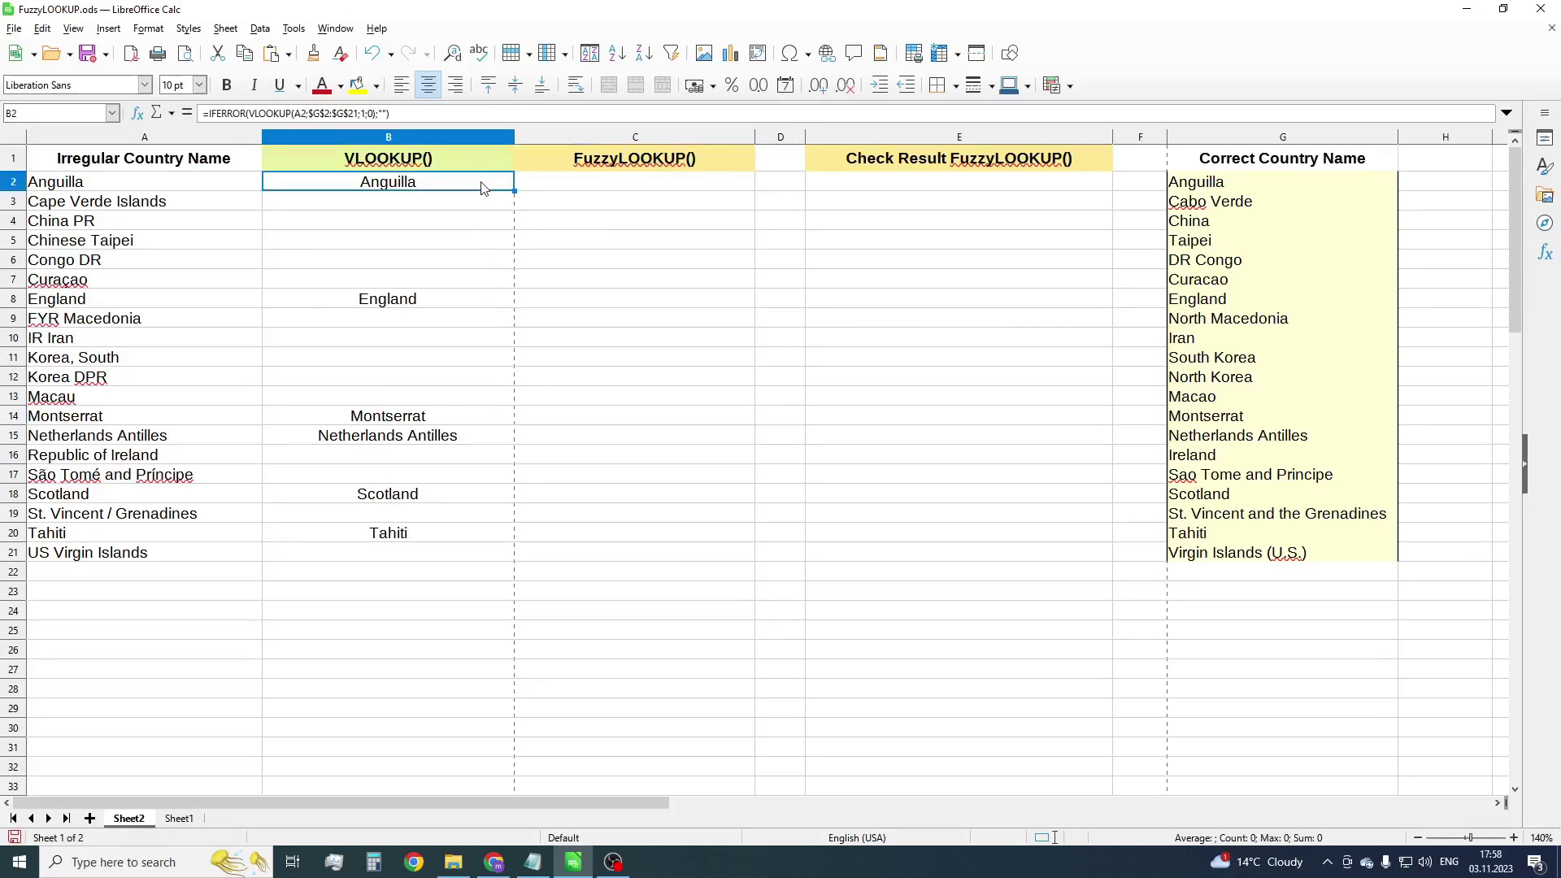
click(485, 306)
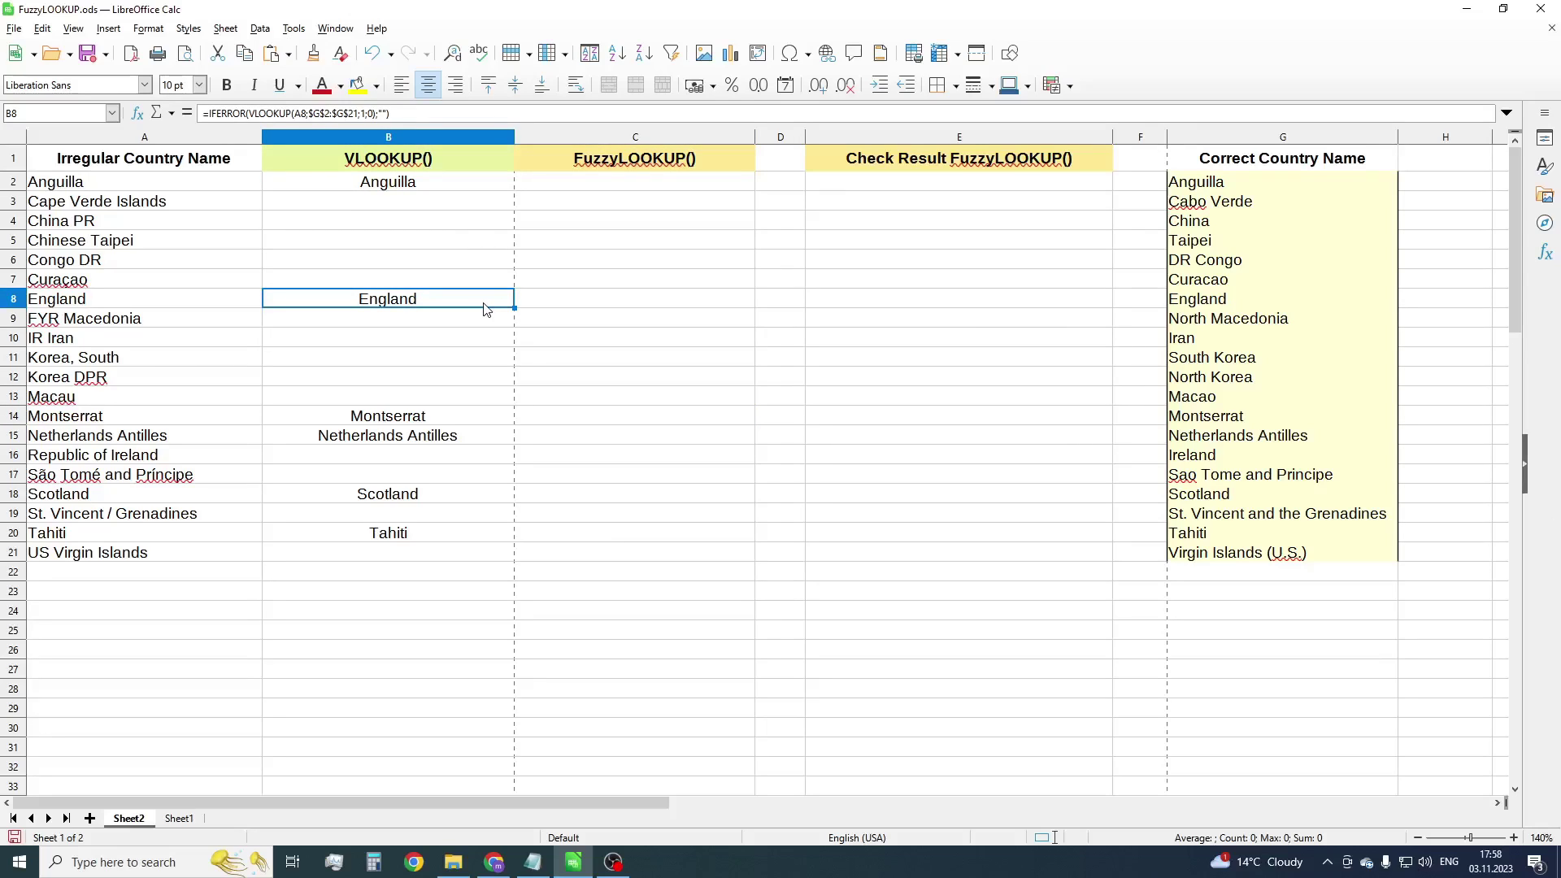
Open the Basic macro editor via Tools > Macros > Edit Macros
click(294, 29)
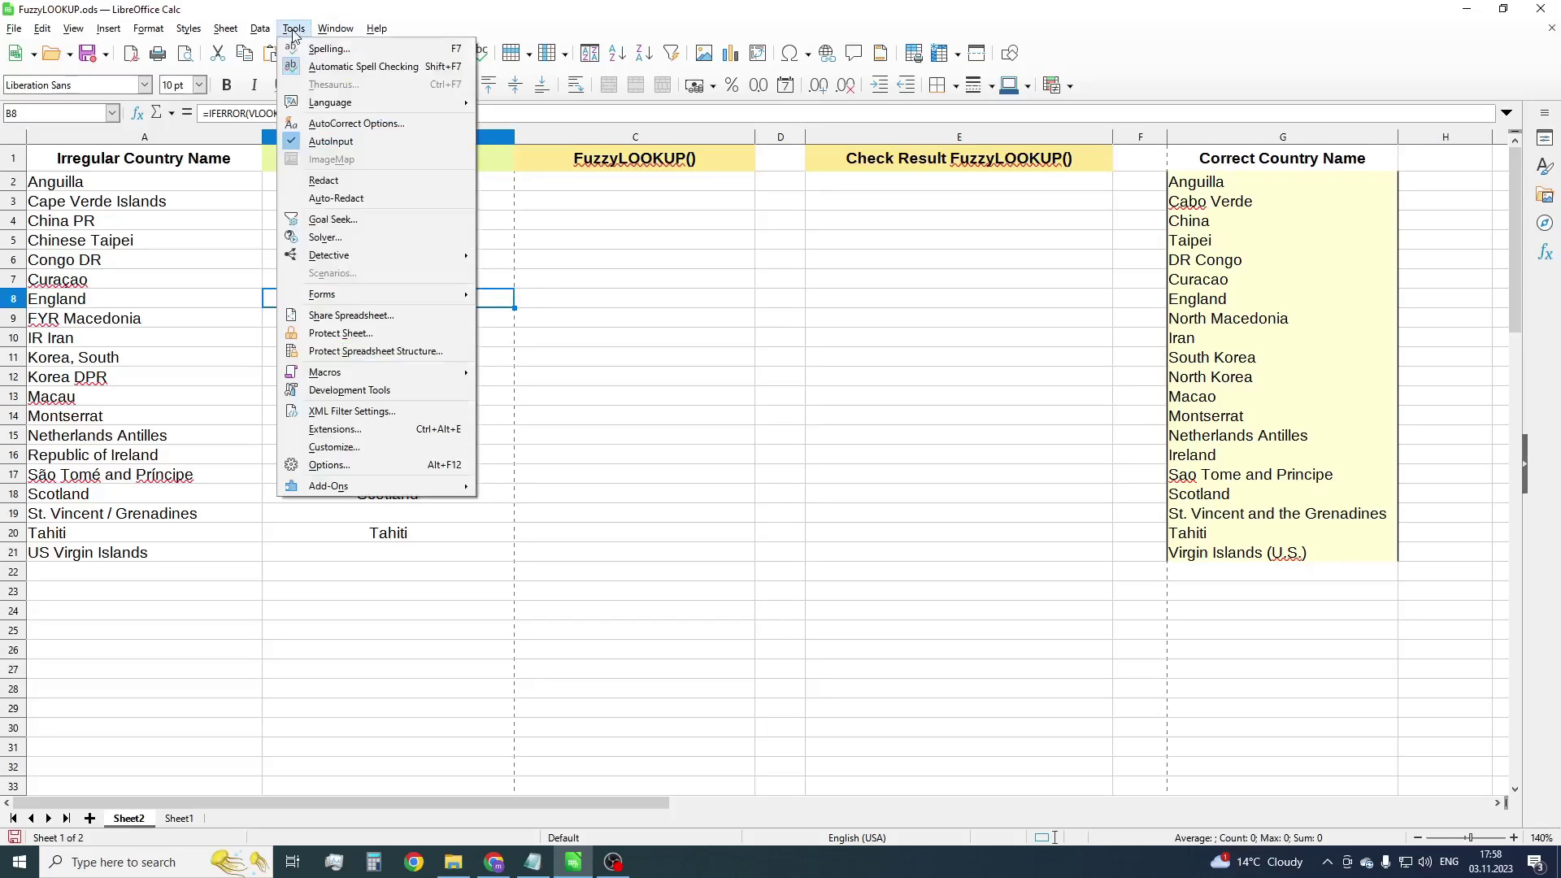
mouse_move(431, 373)
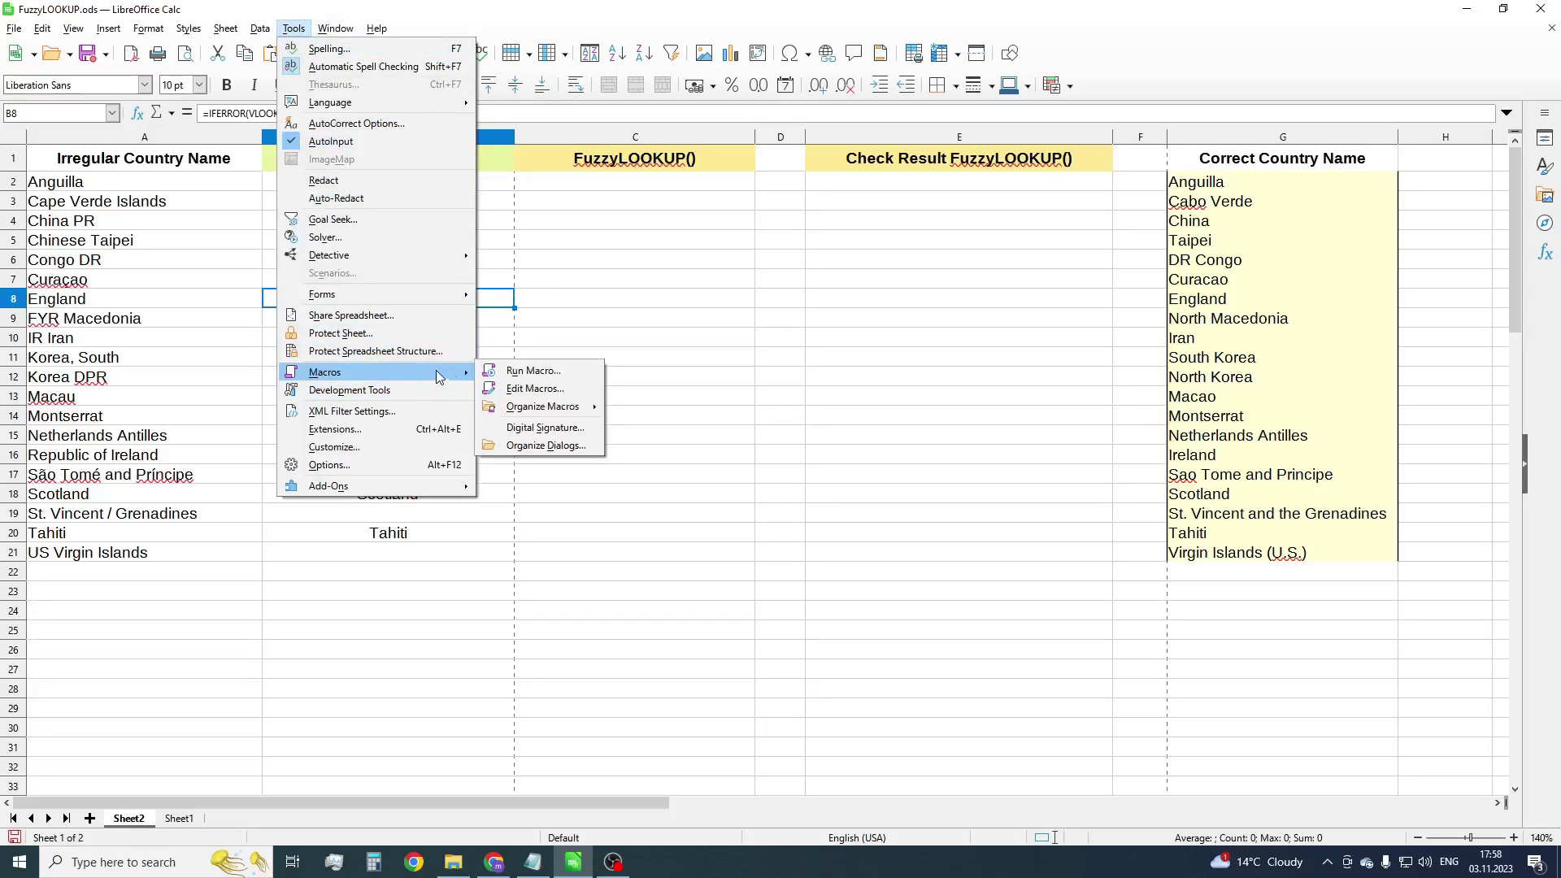
click(534, 391)
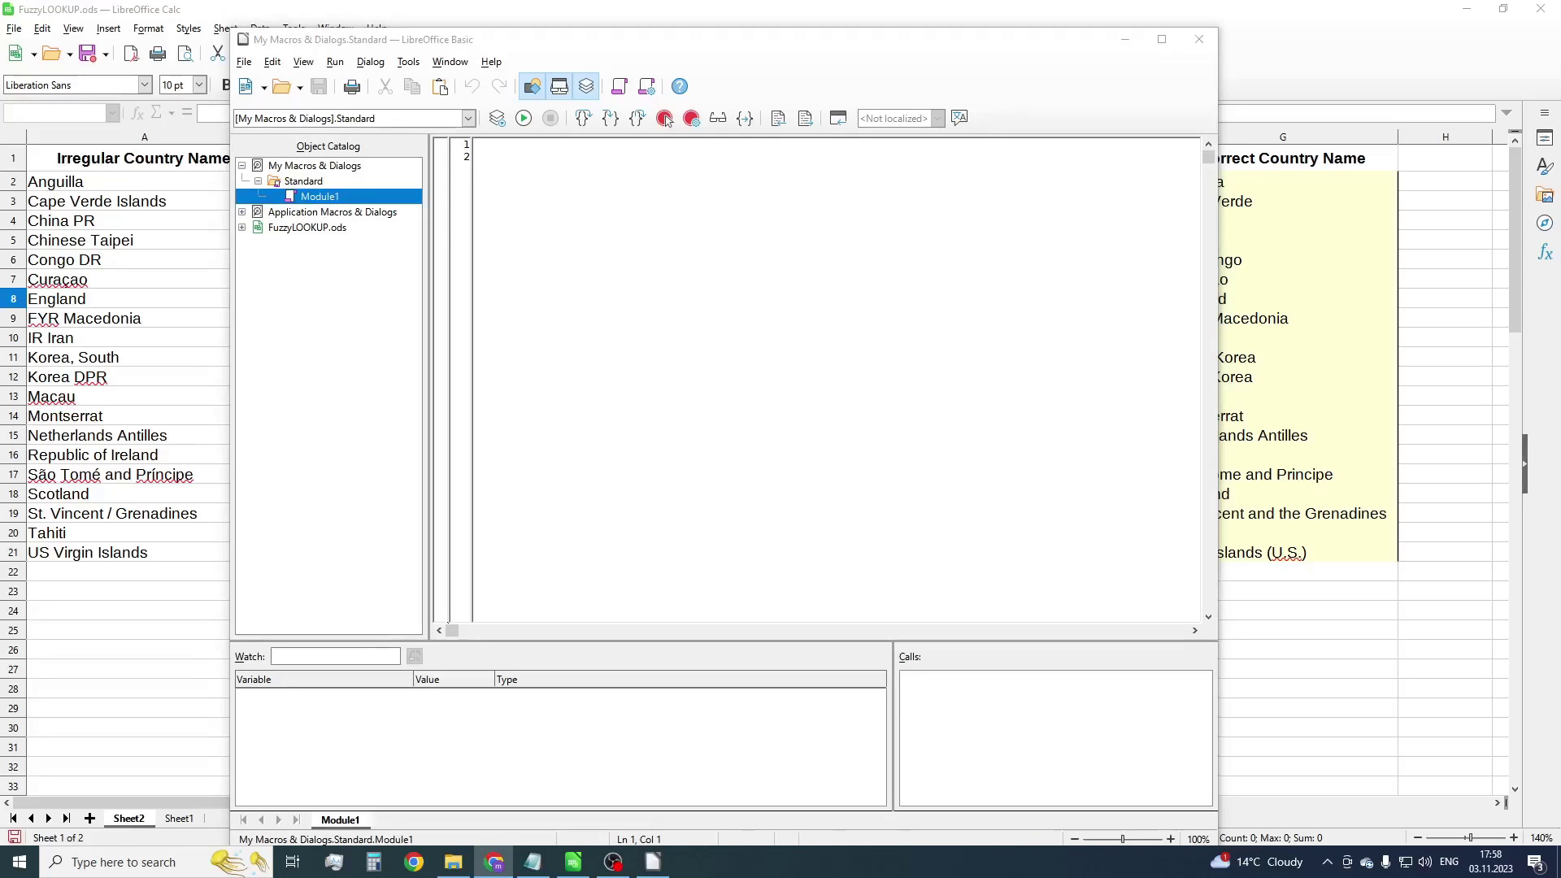
Paste the FuzzyLOOKUP function code into Module1 and close the Basic IDE
click(726, 385)
key(ctrl+v)
scroll(1024, 430, up, 10)
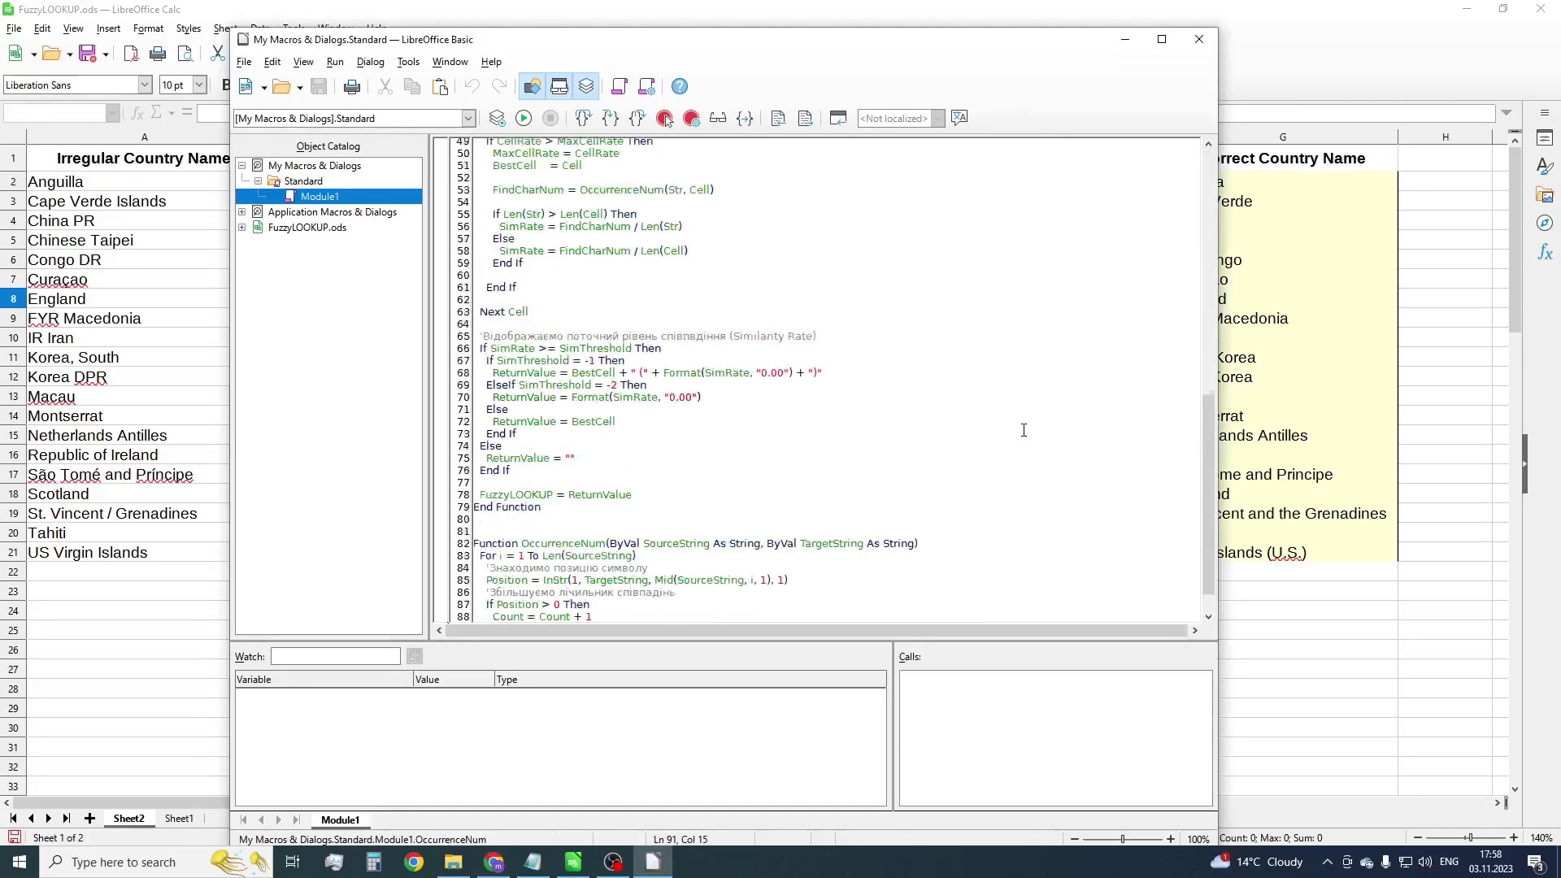
scroll(1030, 433, up, 1)
key(alt+Tab)
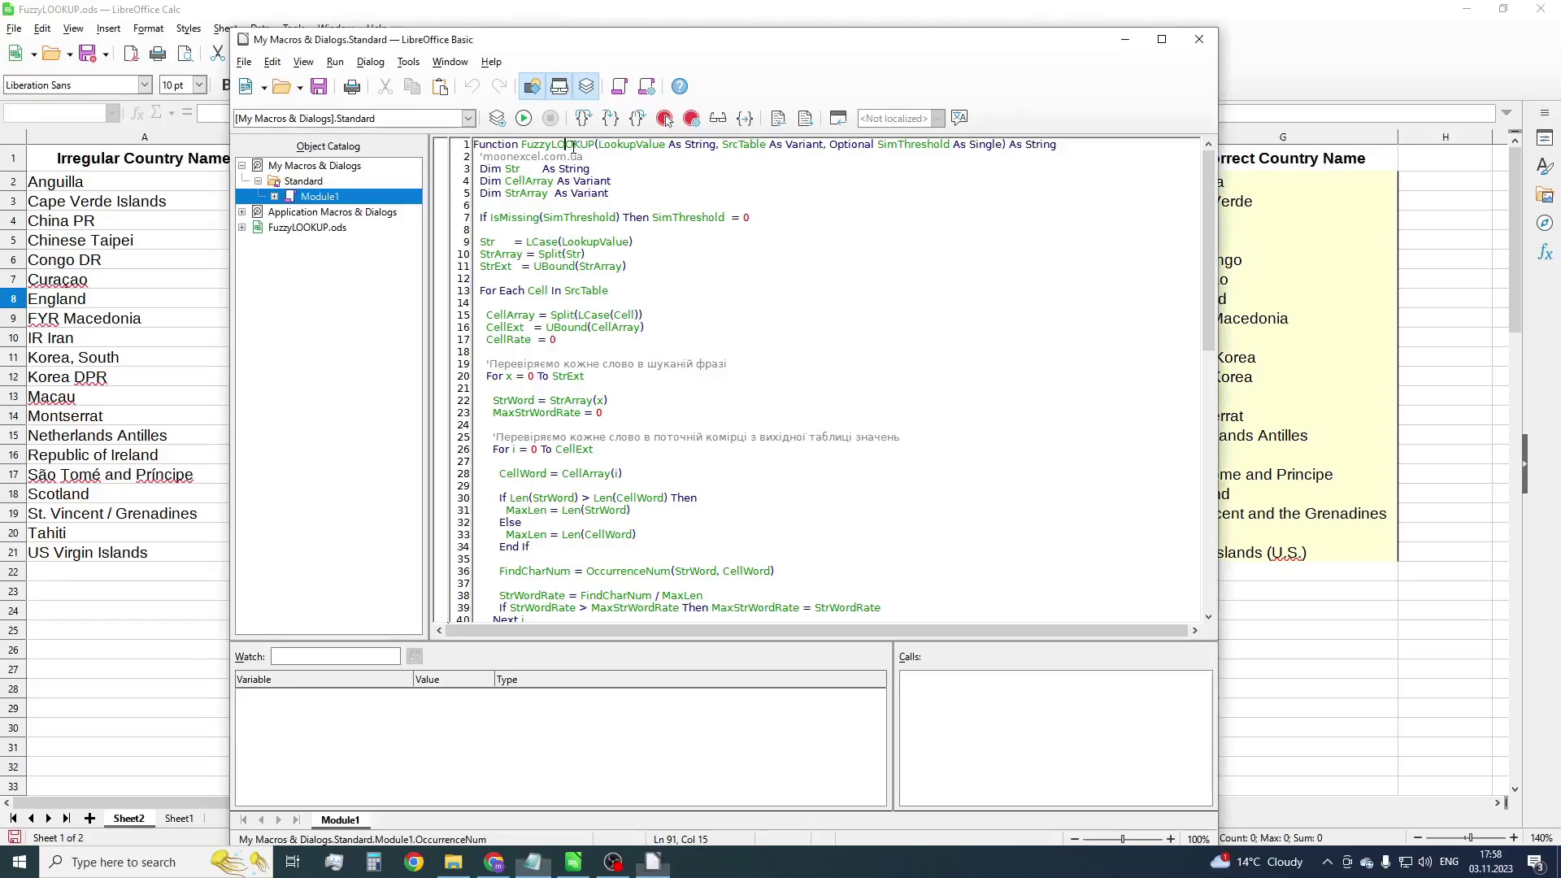
double_click(573, 147)
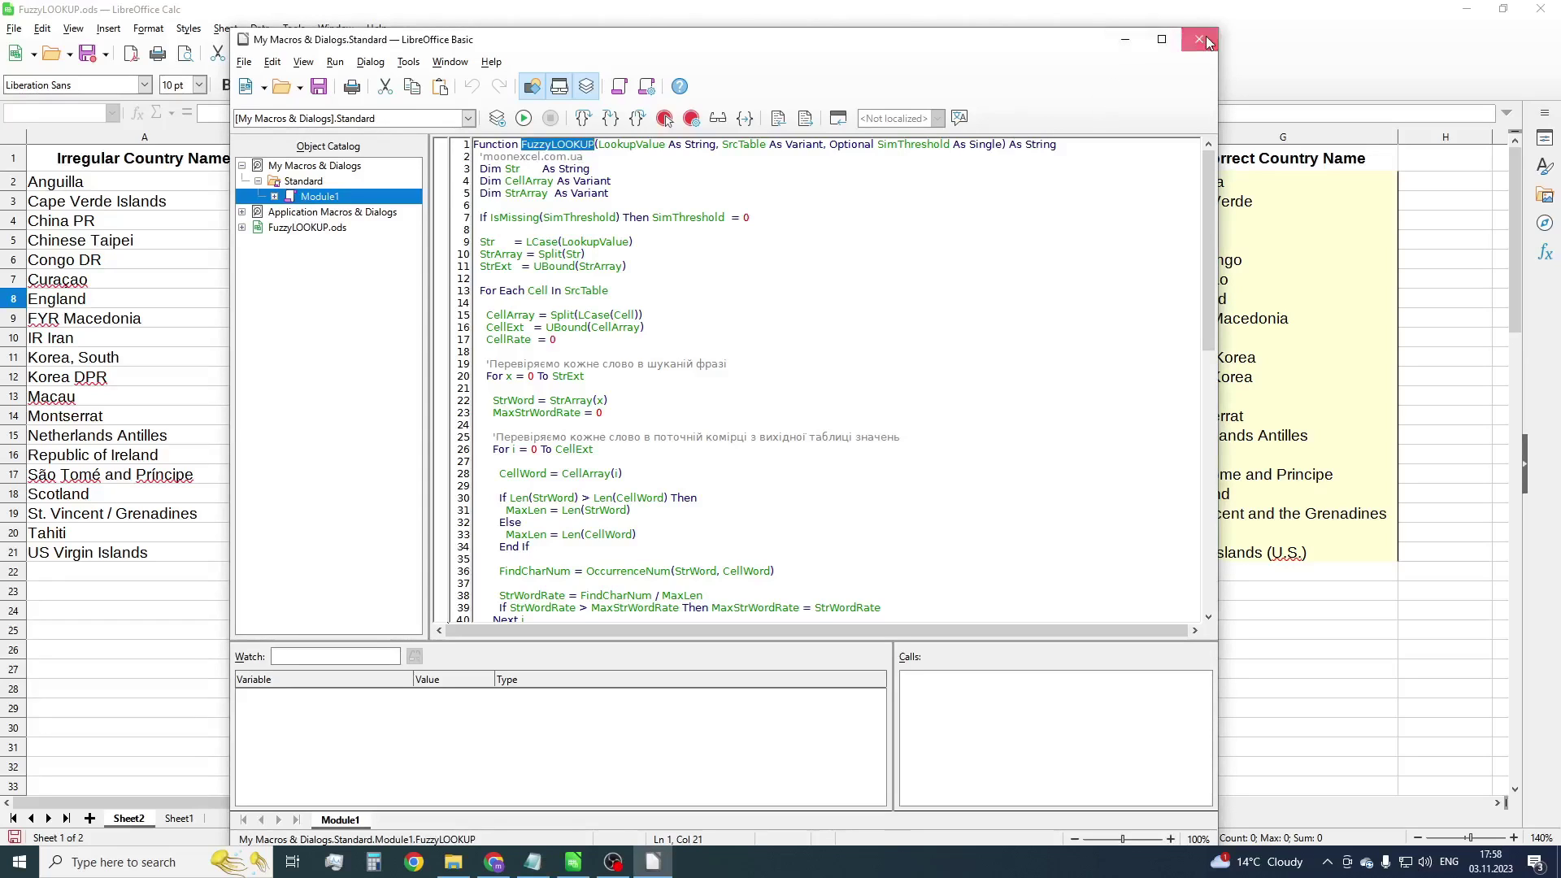
click(1198, 40)
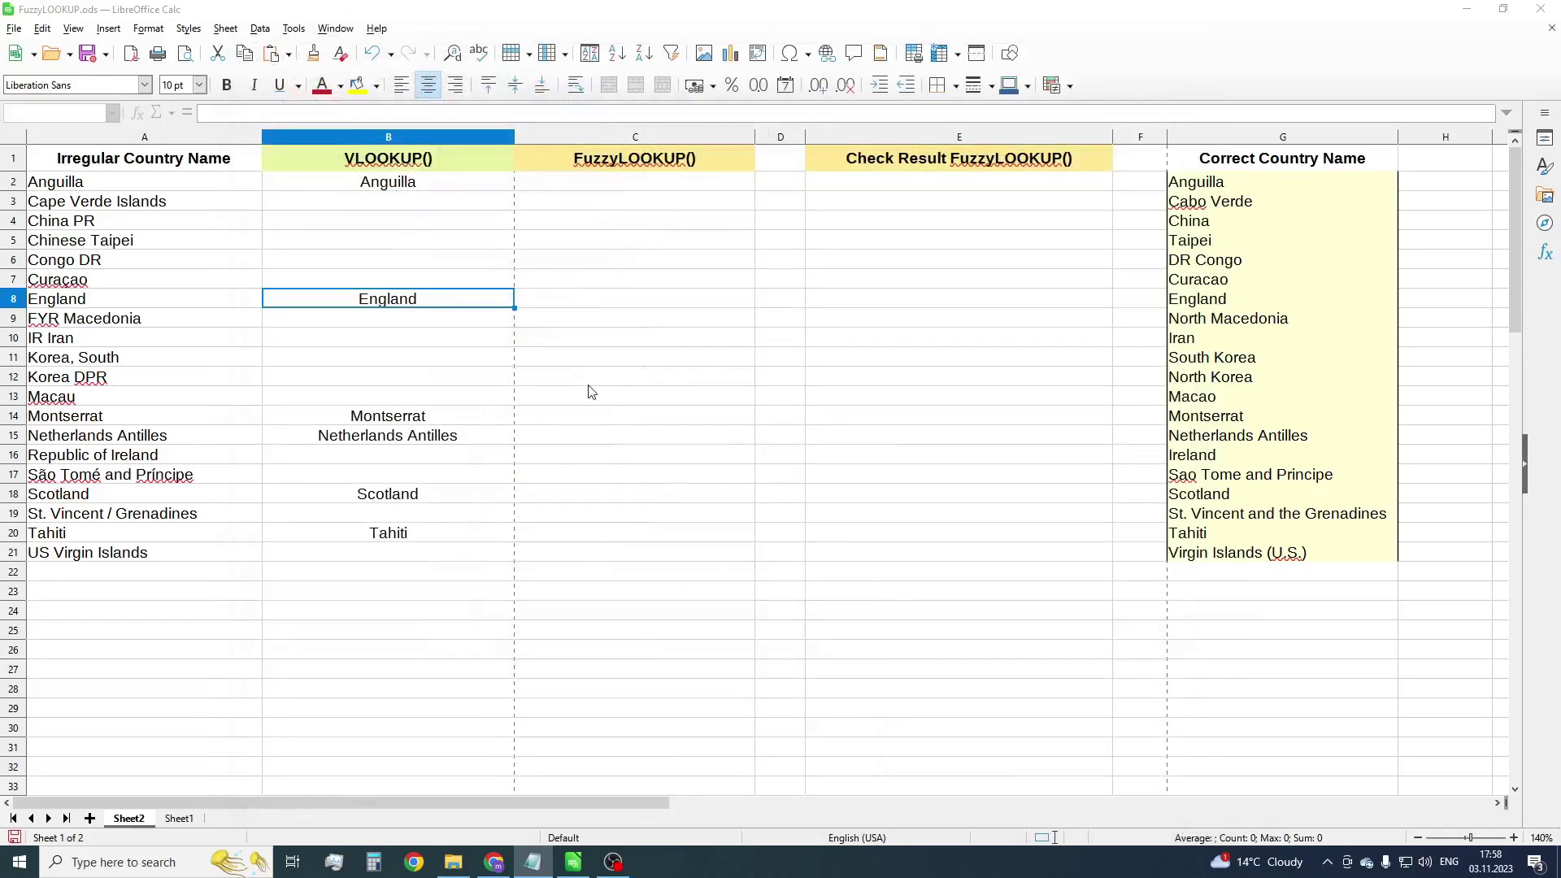
Enter =FuzzyLOOKUP(A2;$G$2:$G$21) in C2 and fill it down to C21
click(679, 188)
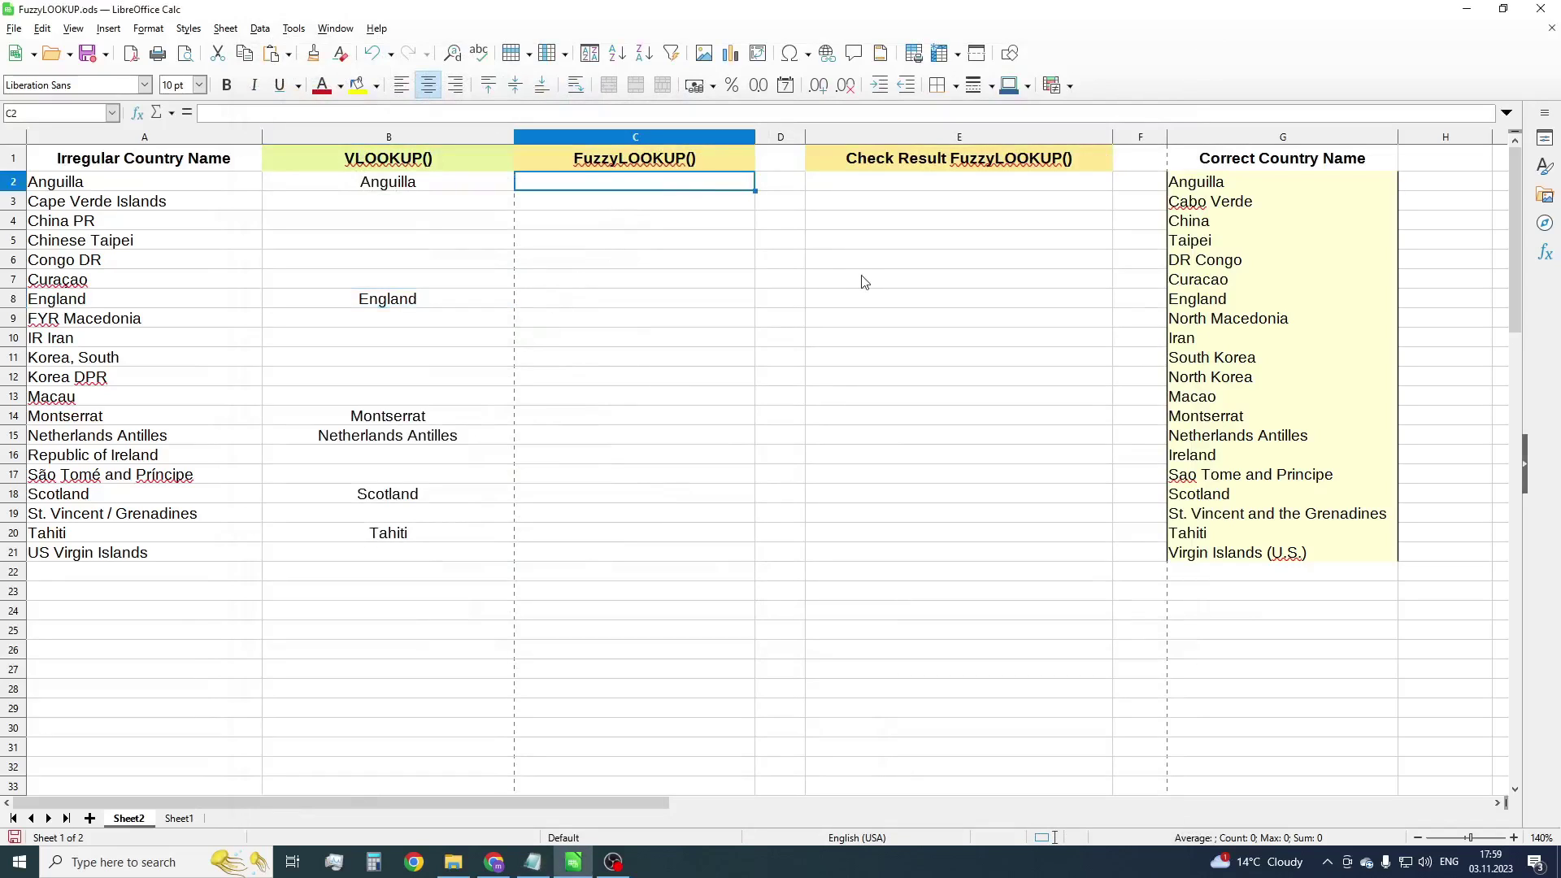
text(=)
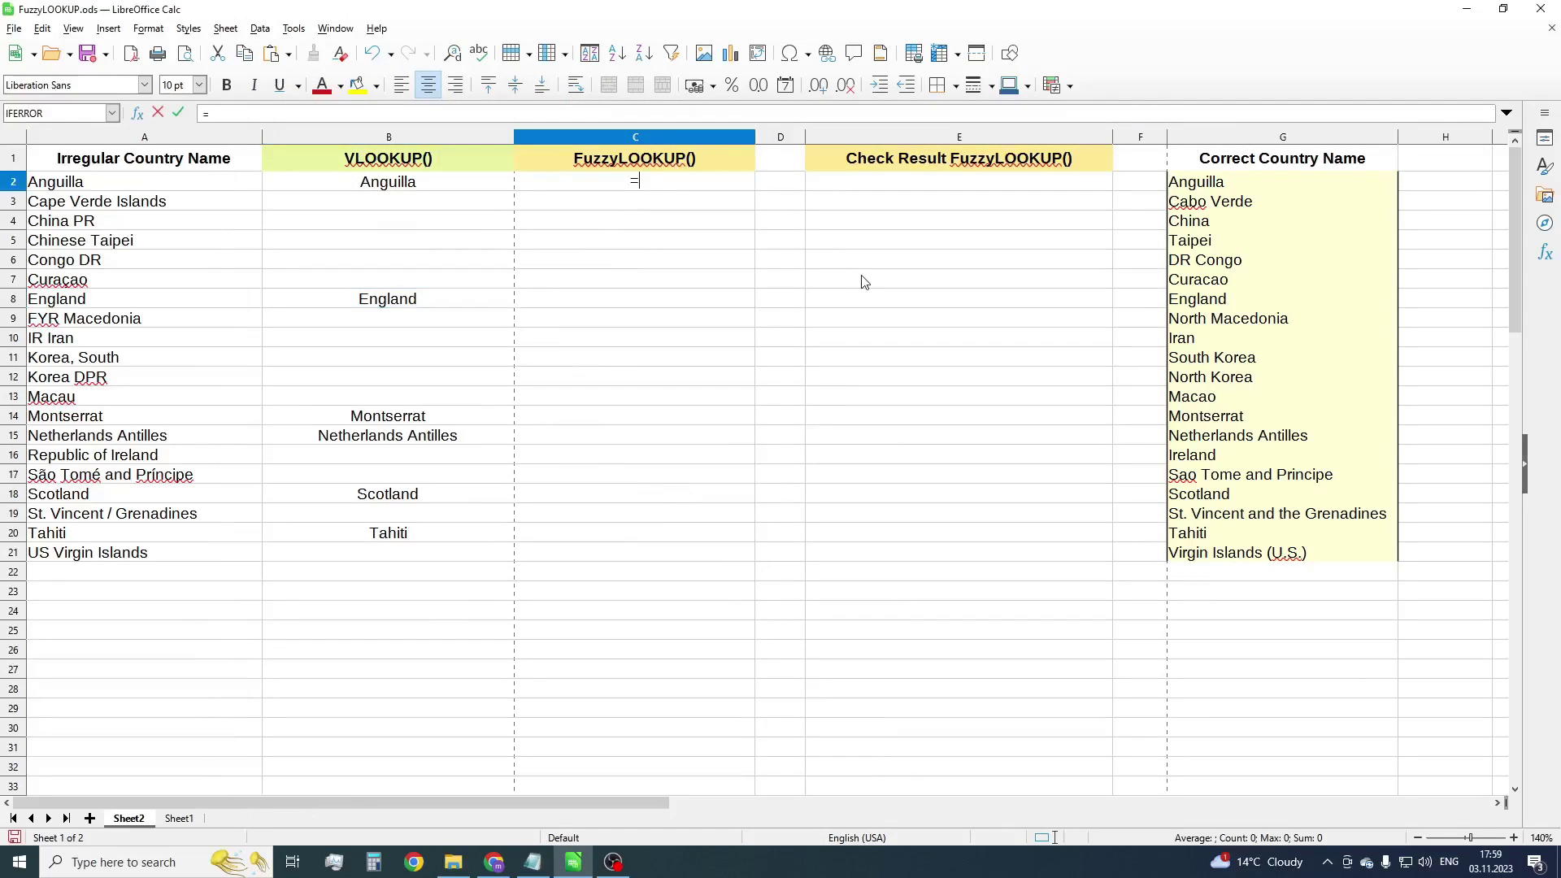
text(FuzzyLOOKUP()
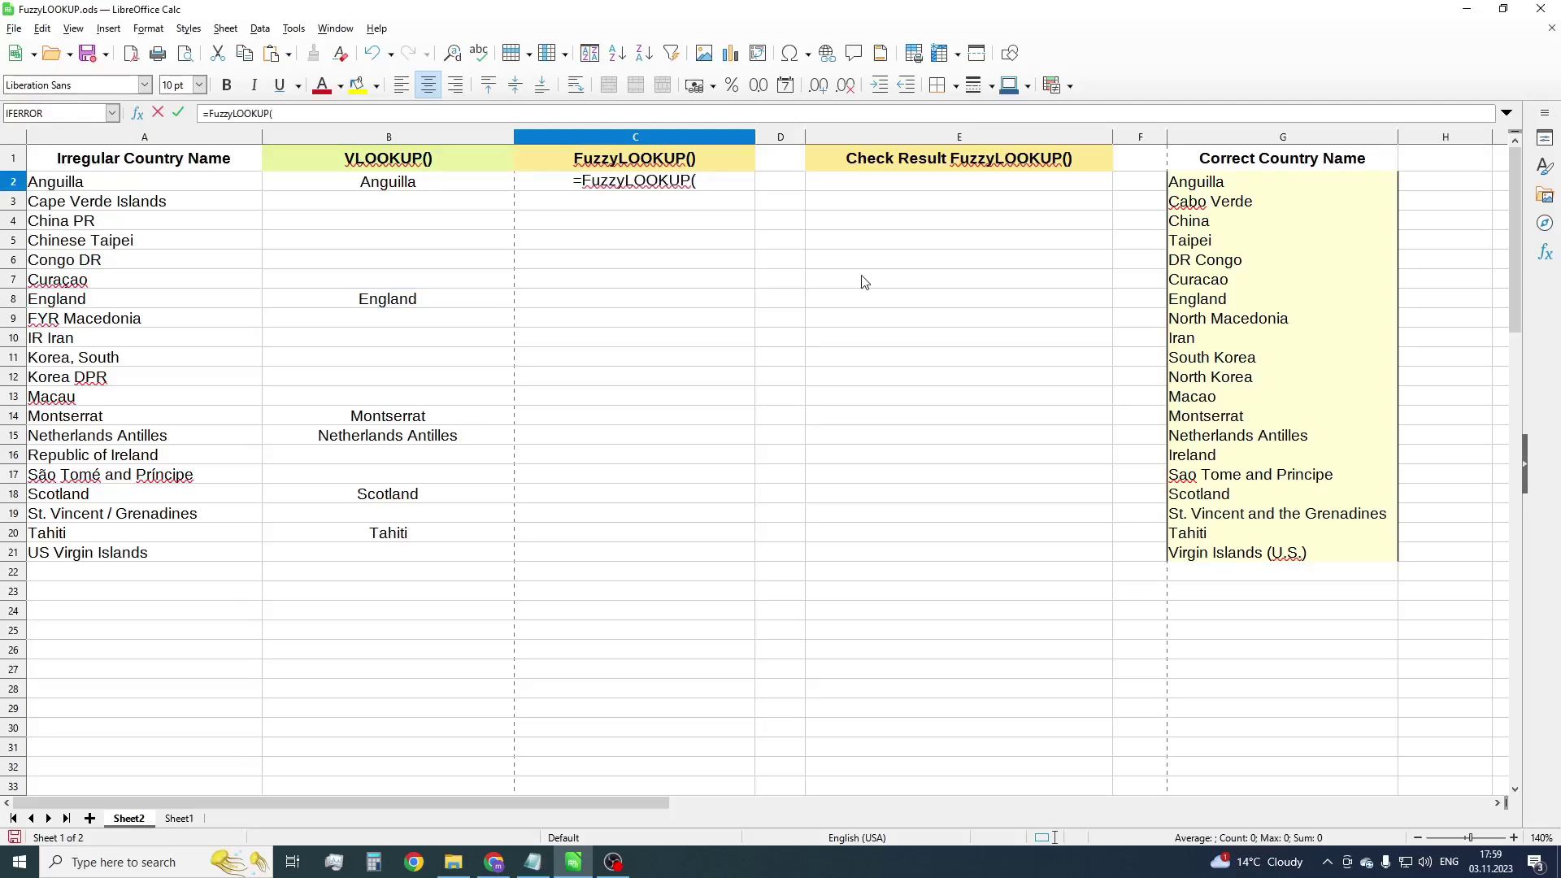
click(218, 187)
text(;)
drag(1249, 184, 1244, 558)
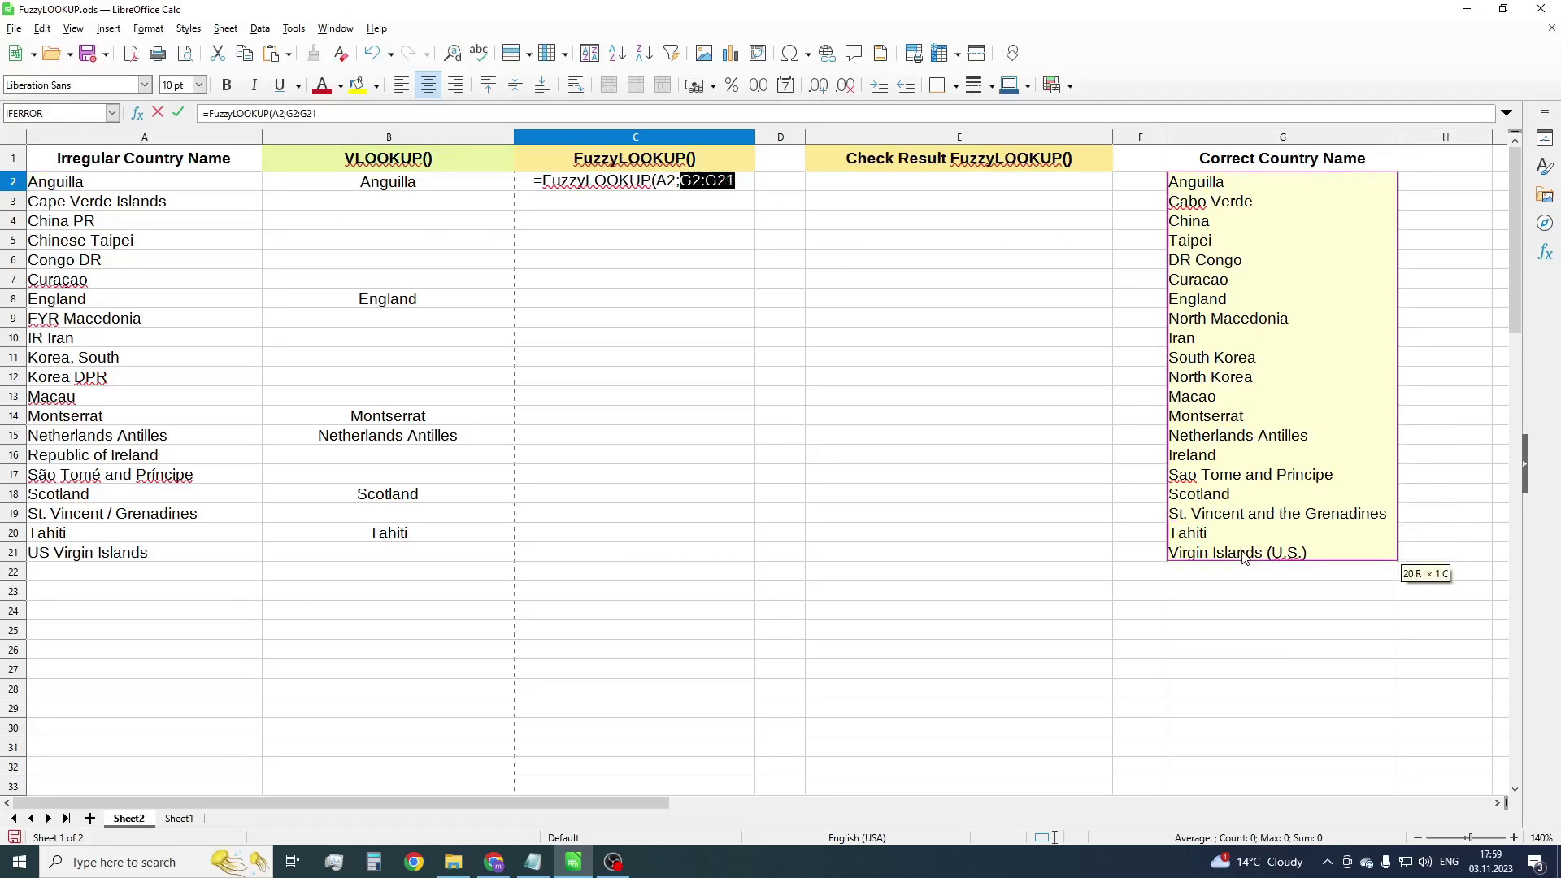
key(Return)
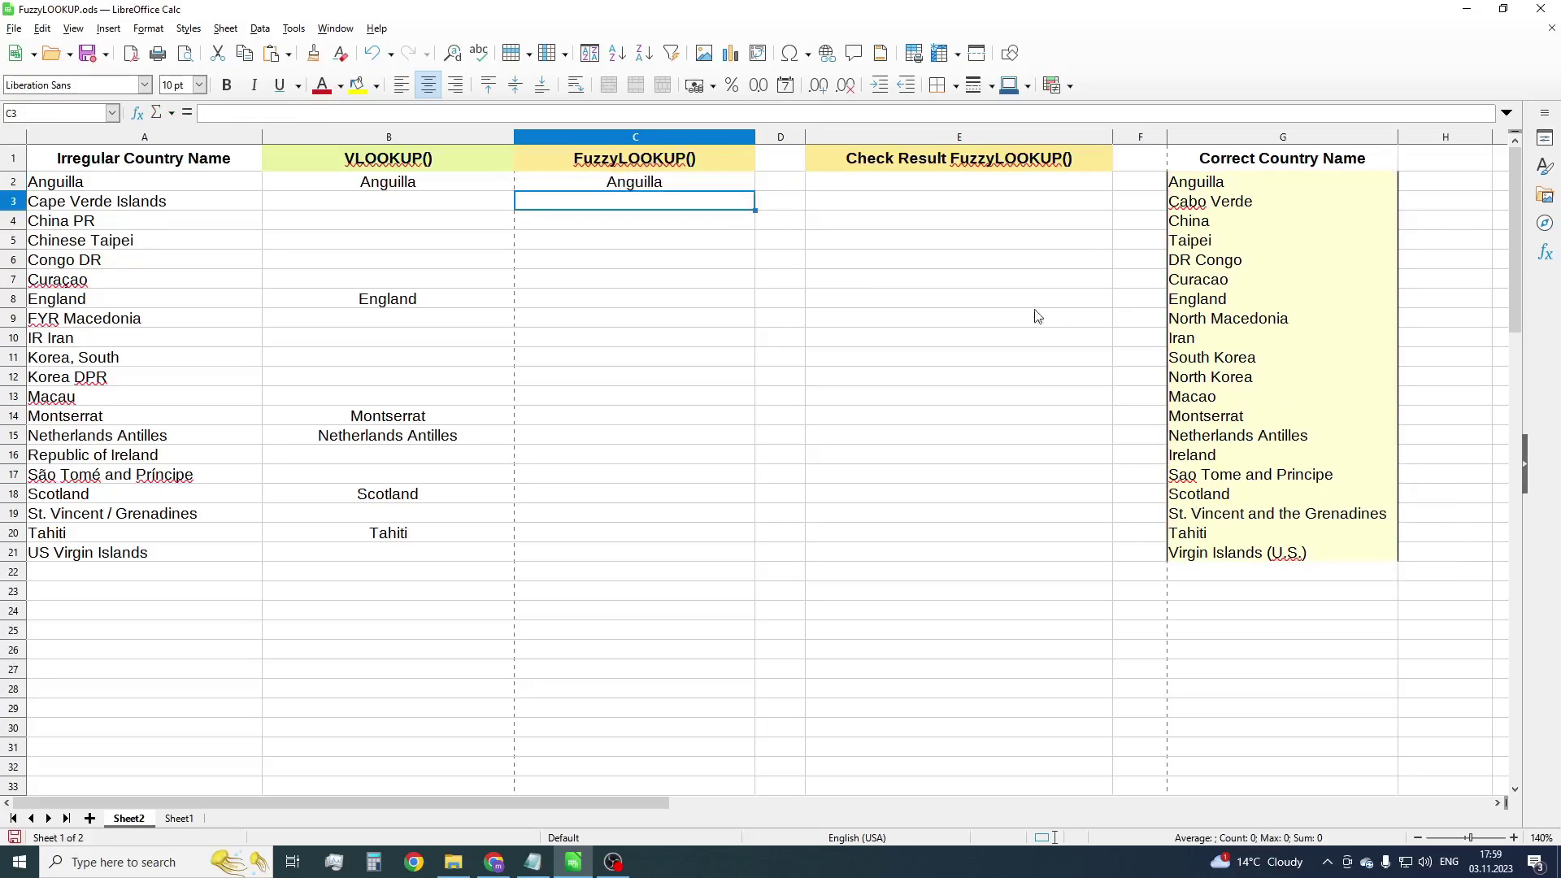
click(687, 185)
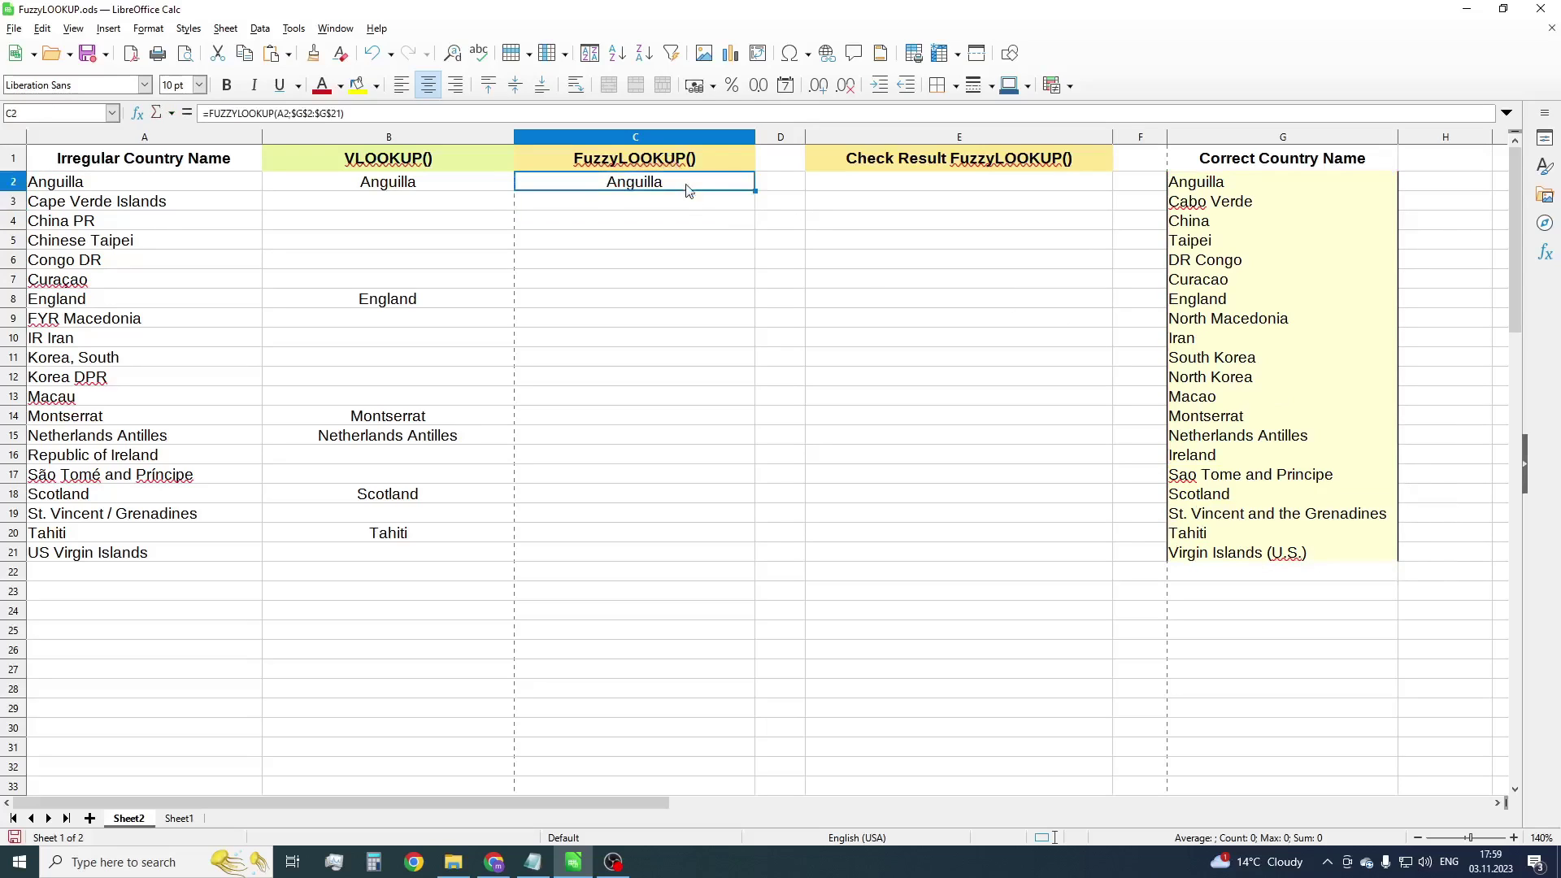
double_click(757, 190)
click(846, 574)
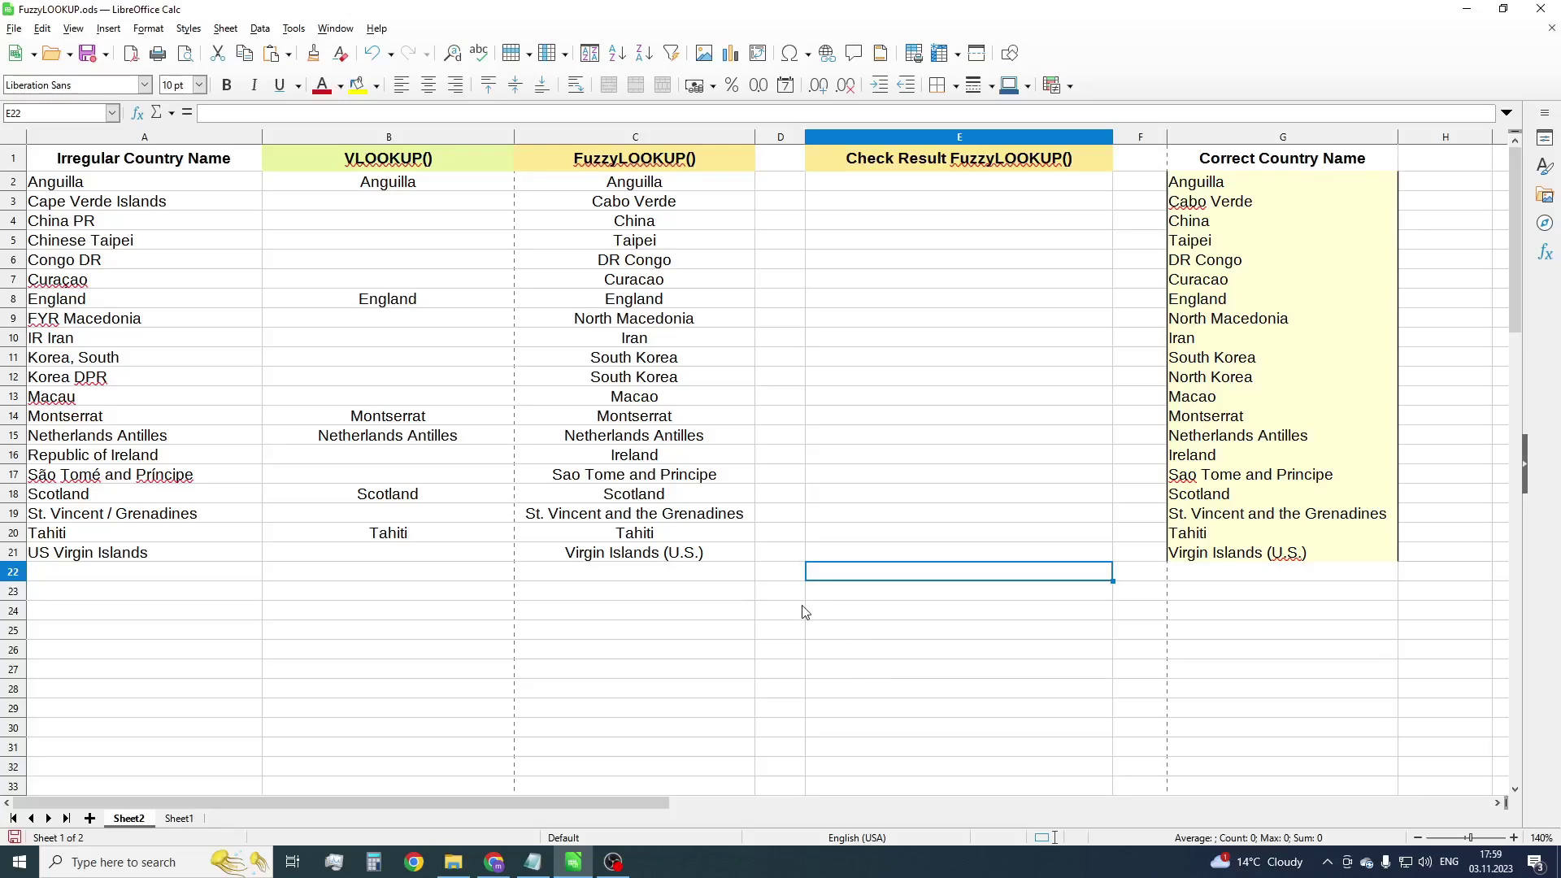
Enter =IF(C2=G2;"Ok";"Wrong") in E2 to check the fuzzy result
click(897, 187)
text(=)
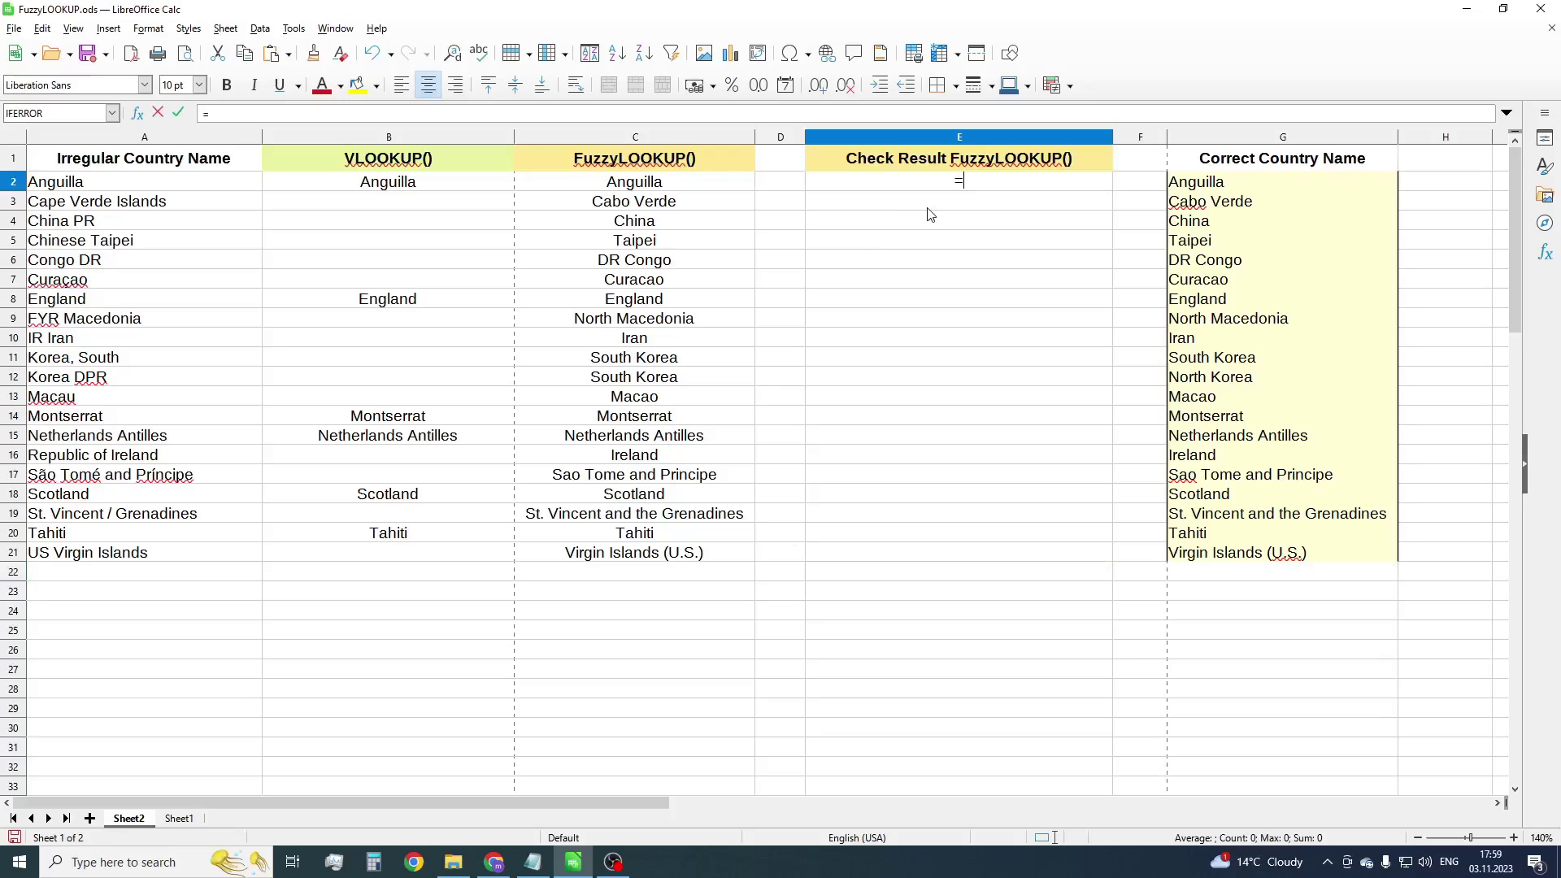
text(if()
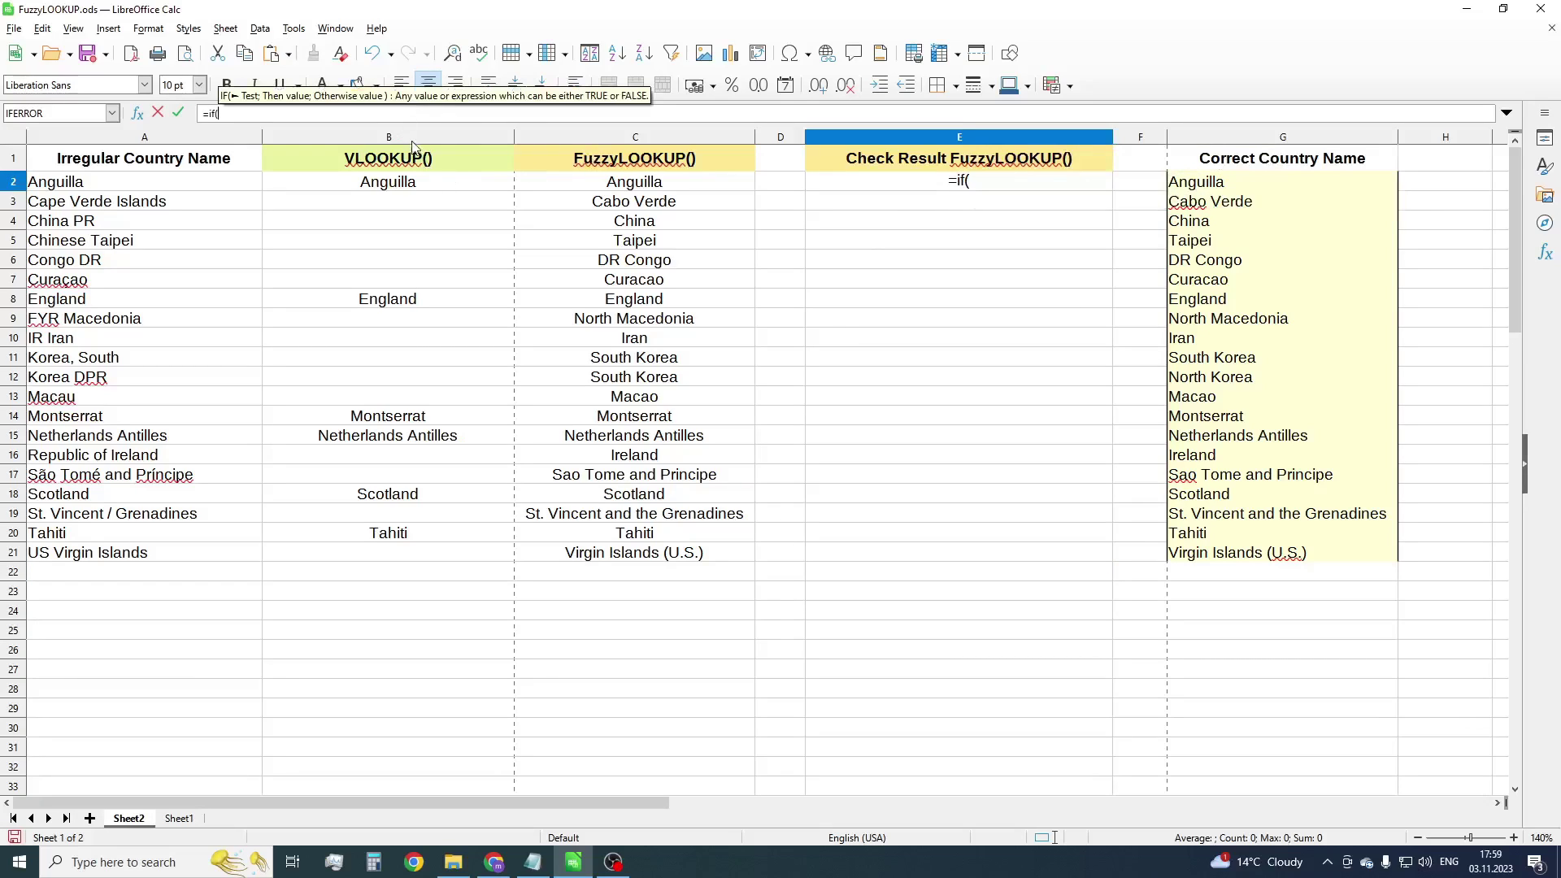
click(632, 195)
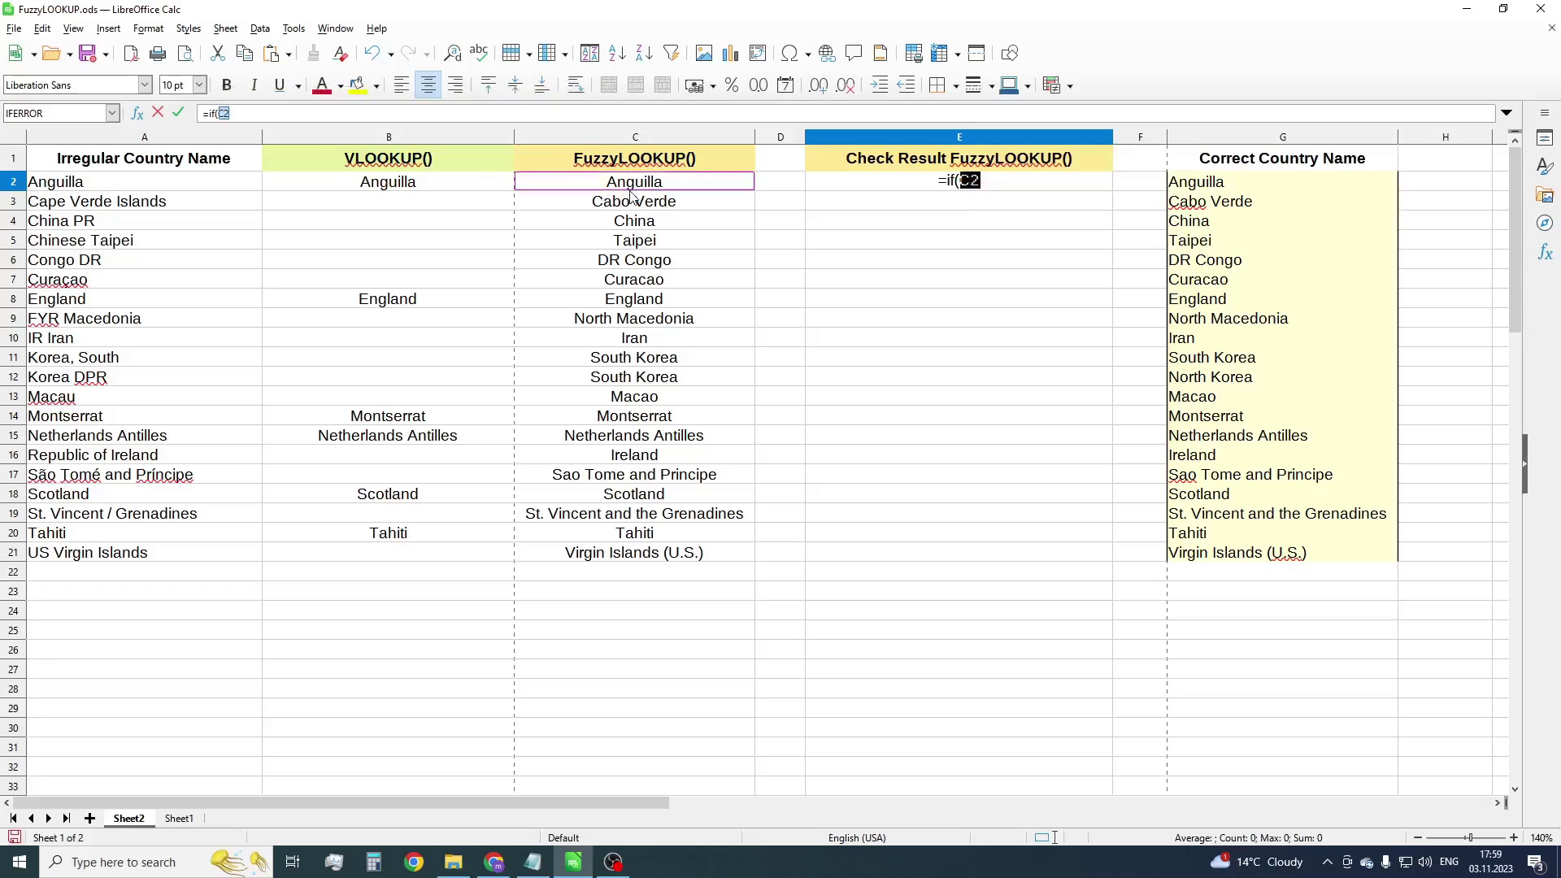
text(=)
click(1193, 191)
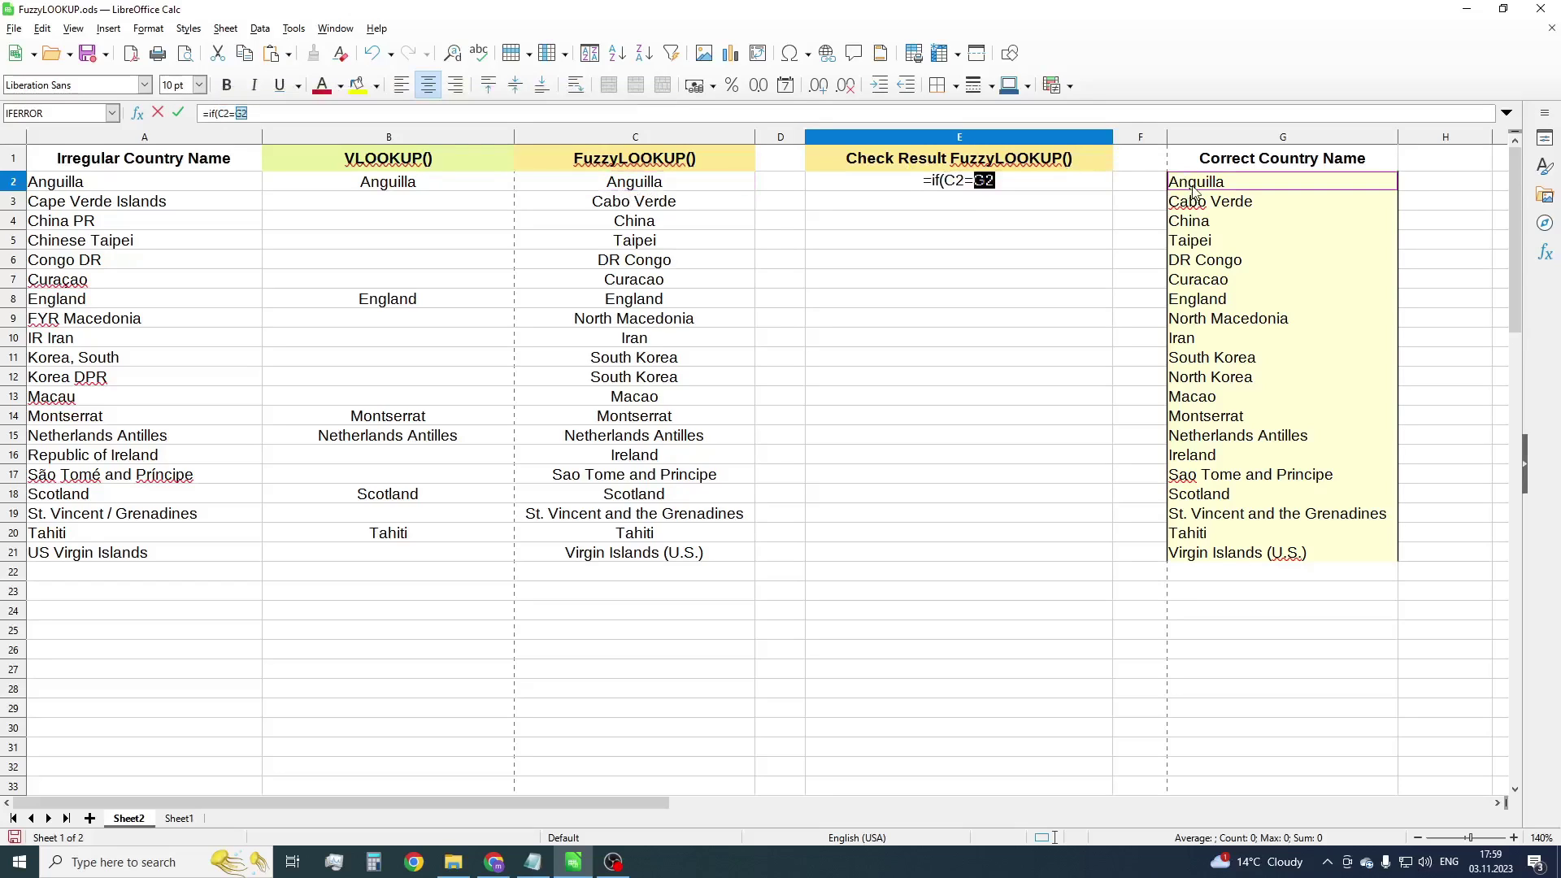
text(;)
text("Ok")
key(Left)
text(Ok)
key(Right)
text(;)
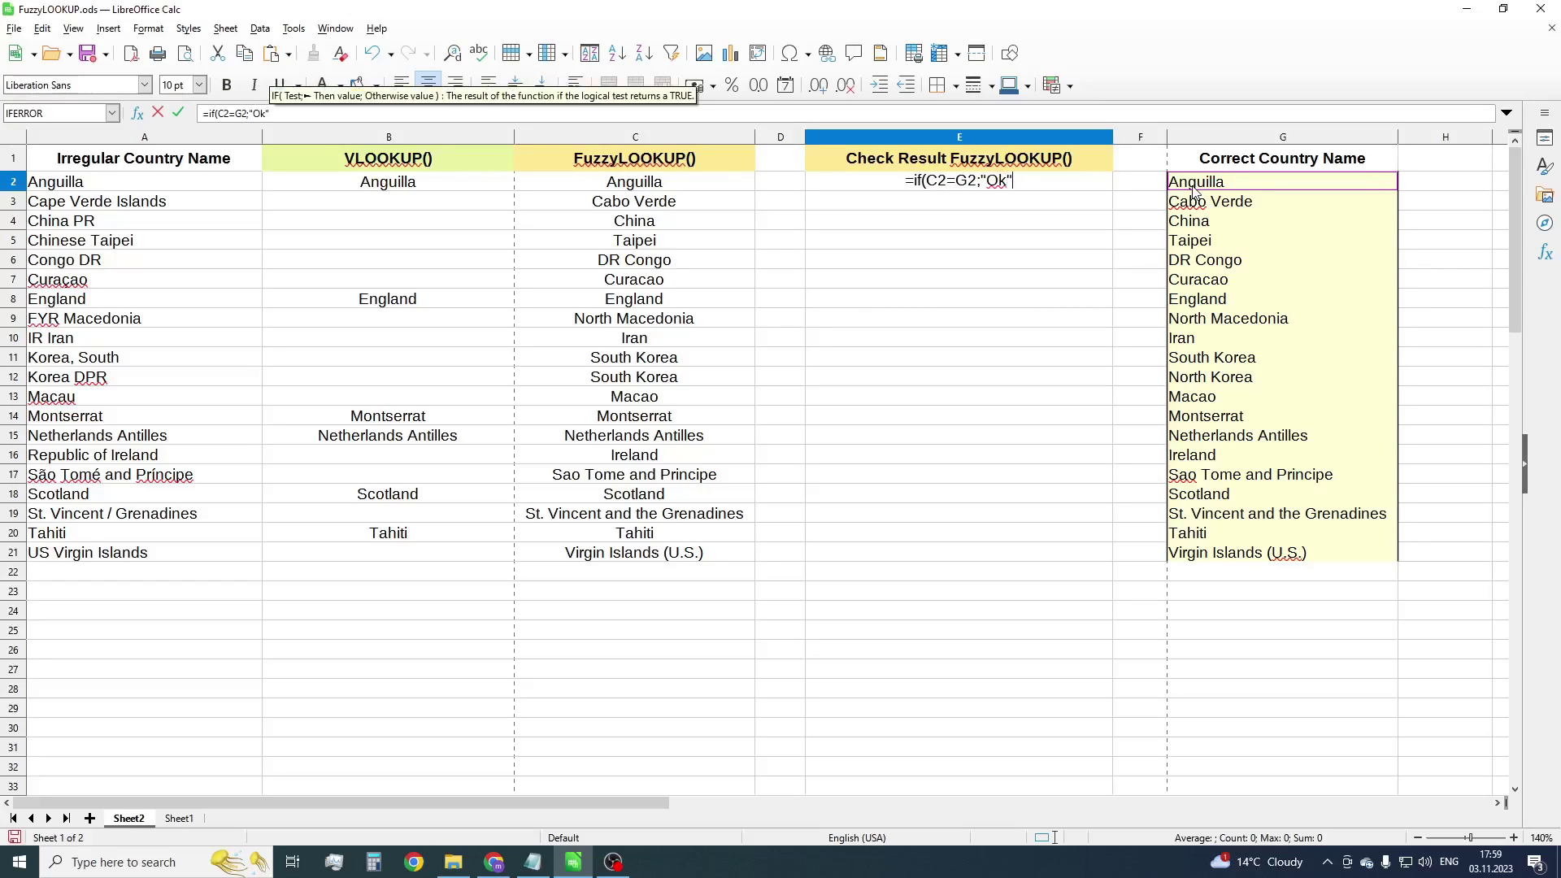
text("")
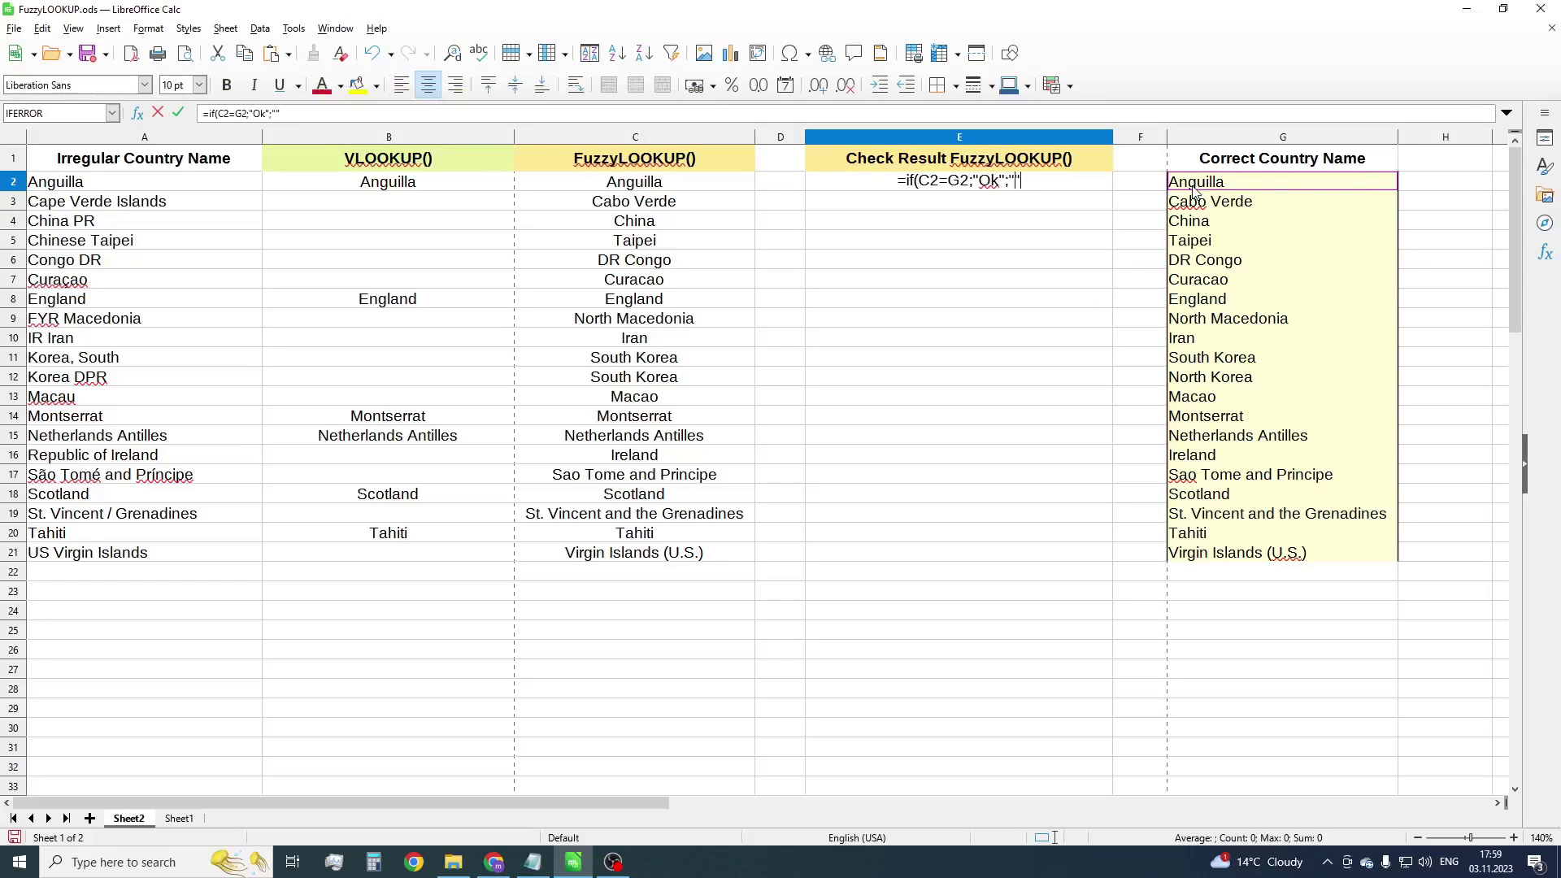
key(Left)
text(Wrong)
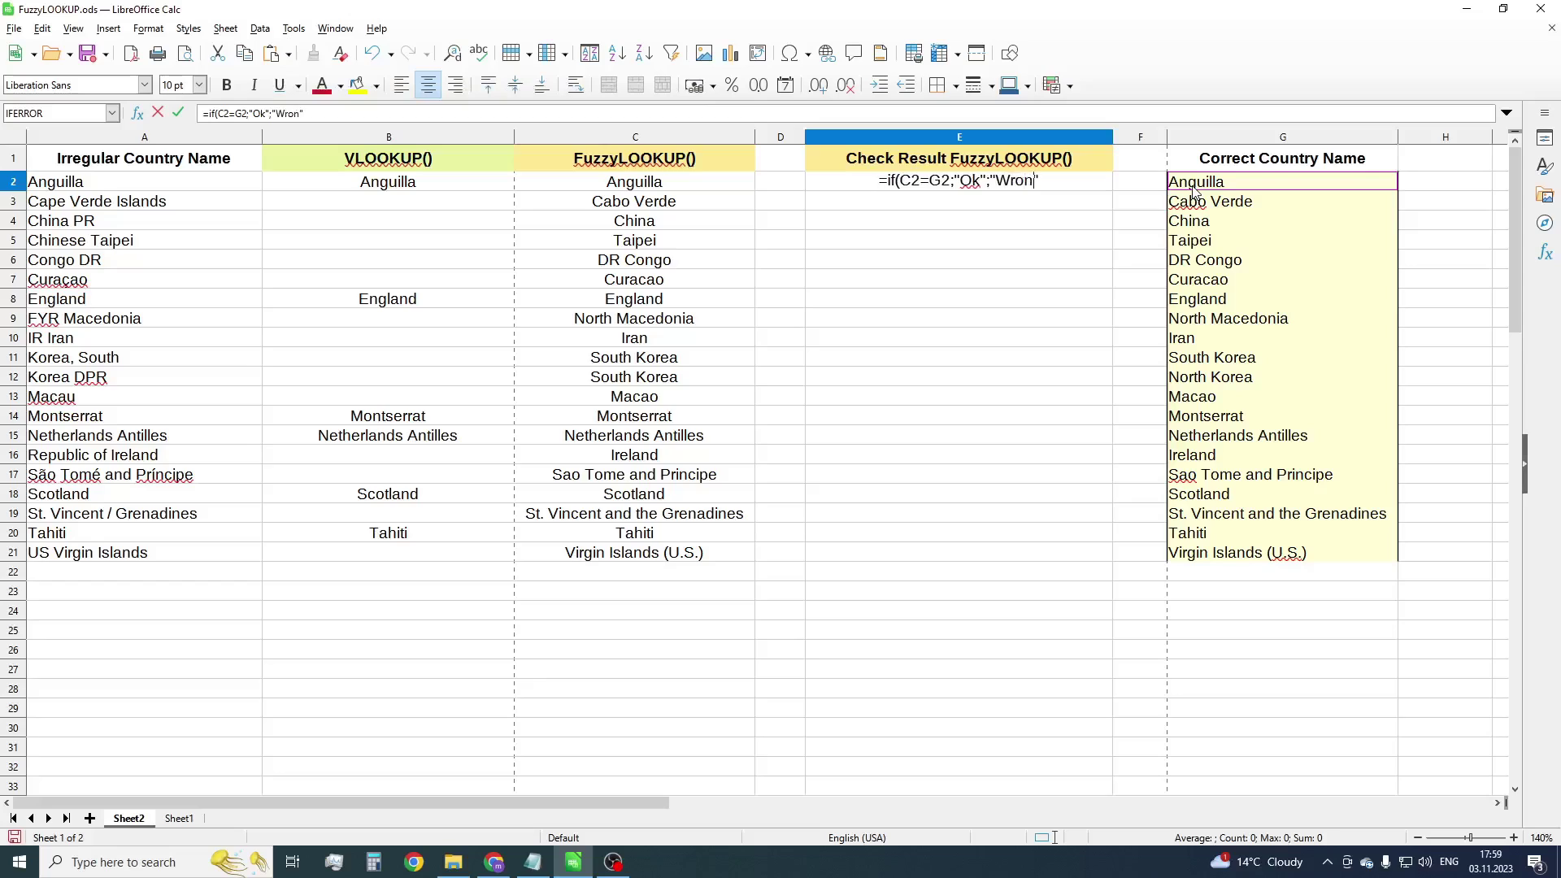
key(Return)
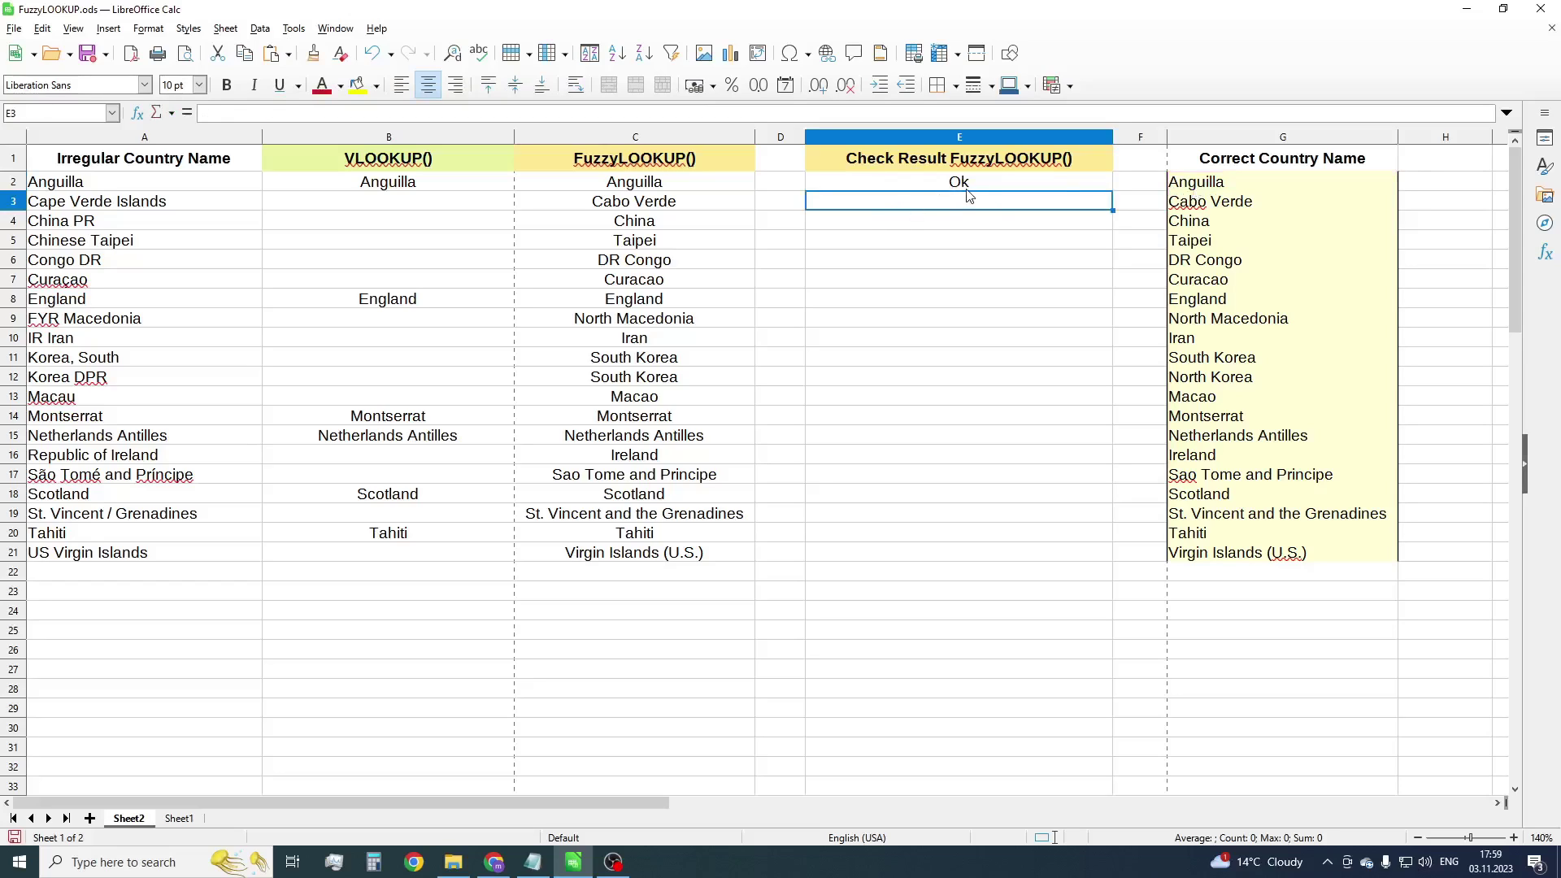
Copy the E2 check formula down to E21
click(967, 186)
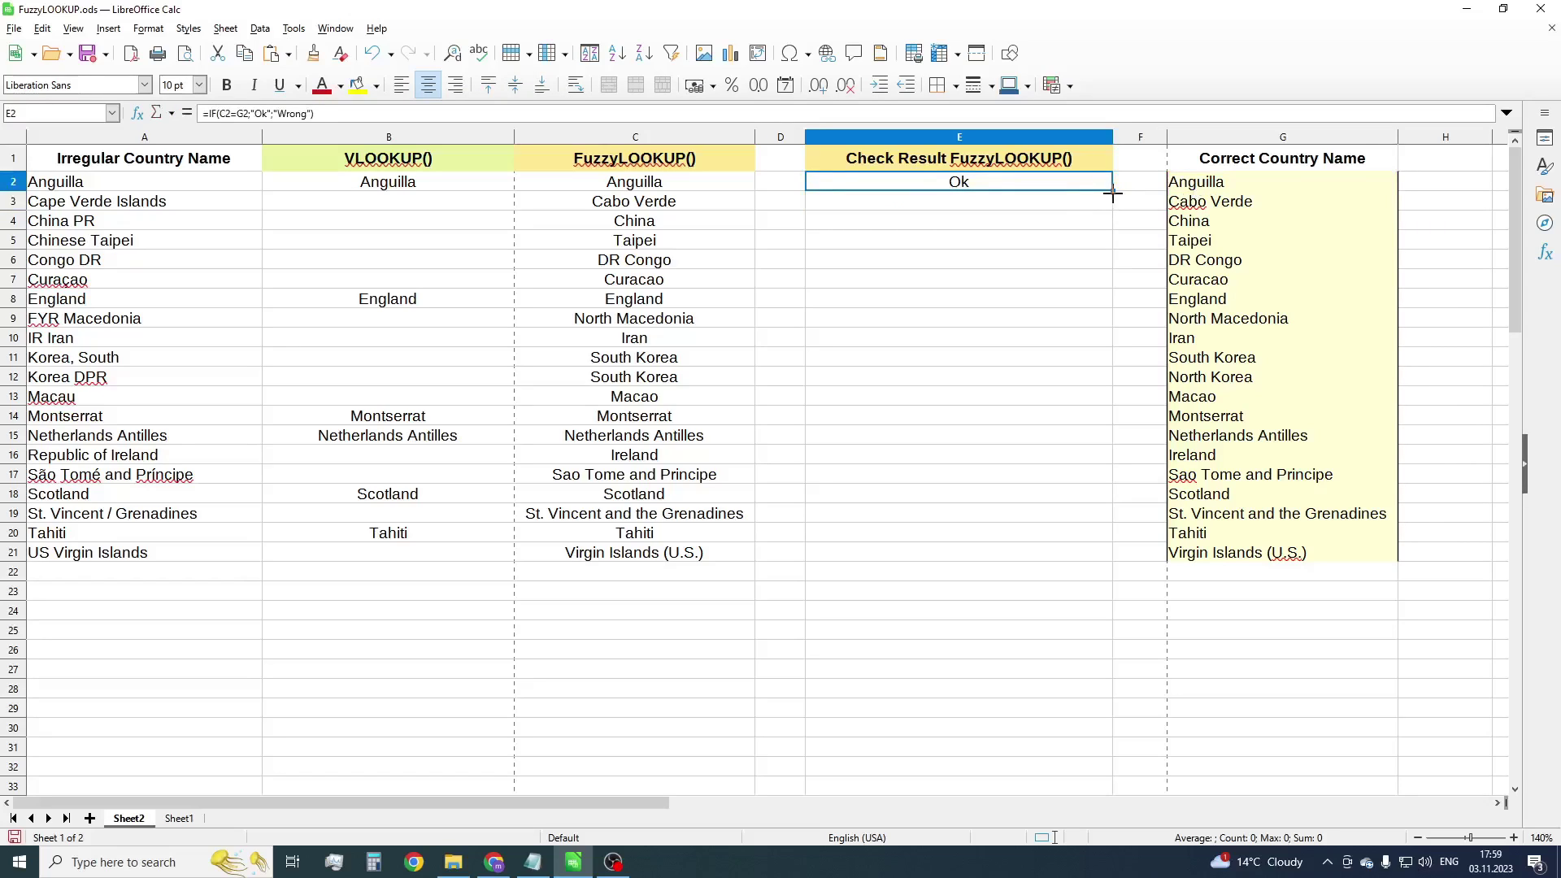
drag(1113, 192, 1060, 557)
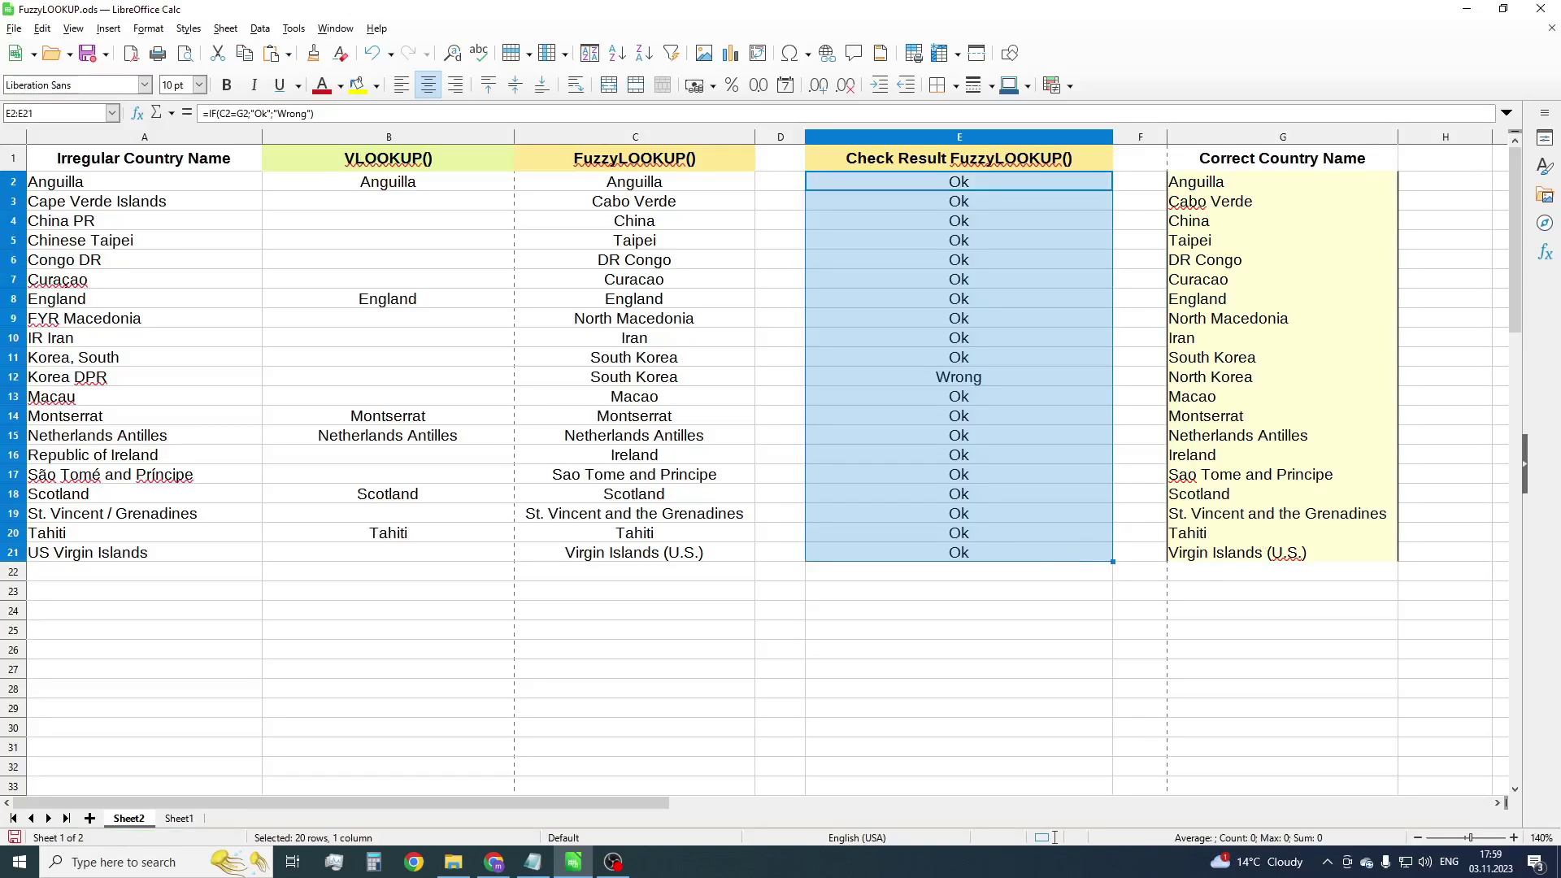
click(942, 600)
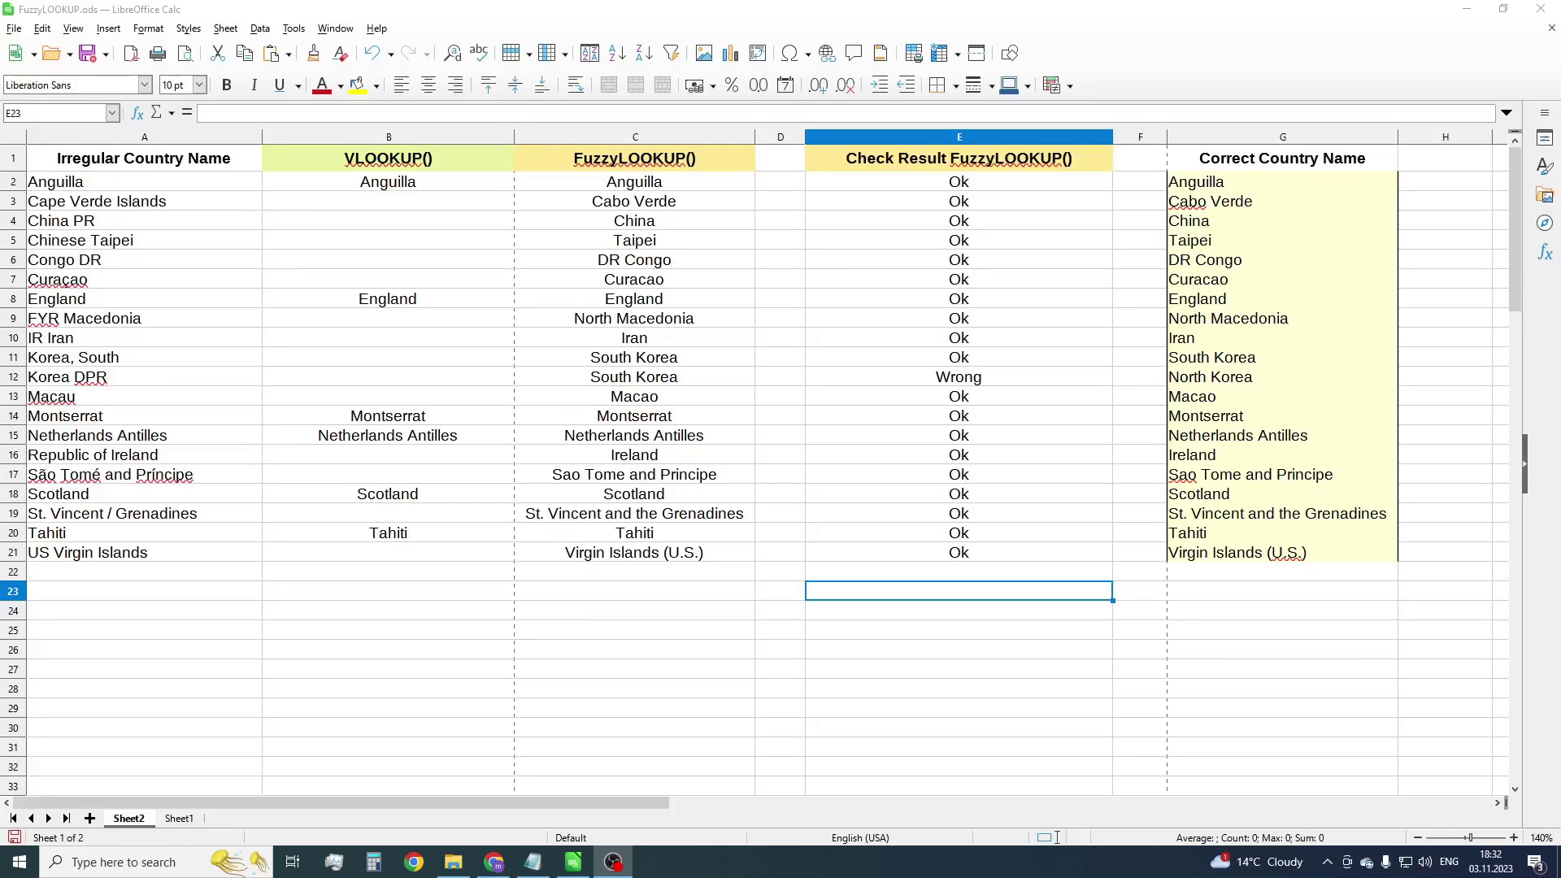
Copy the B2:E2 formulas into row 37 of the company table
scroll(1113, 419, down, 10)
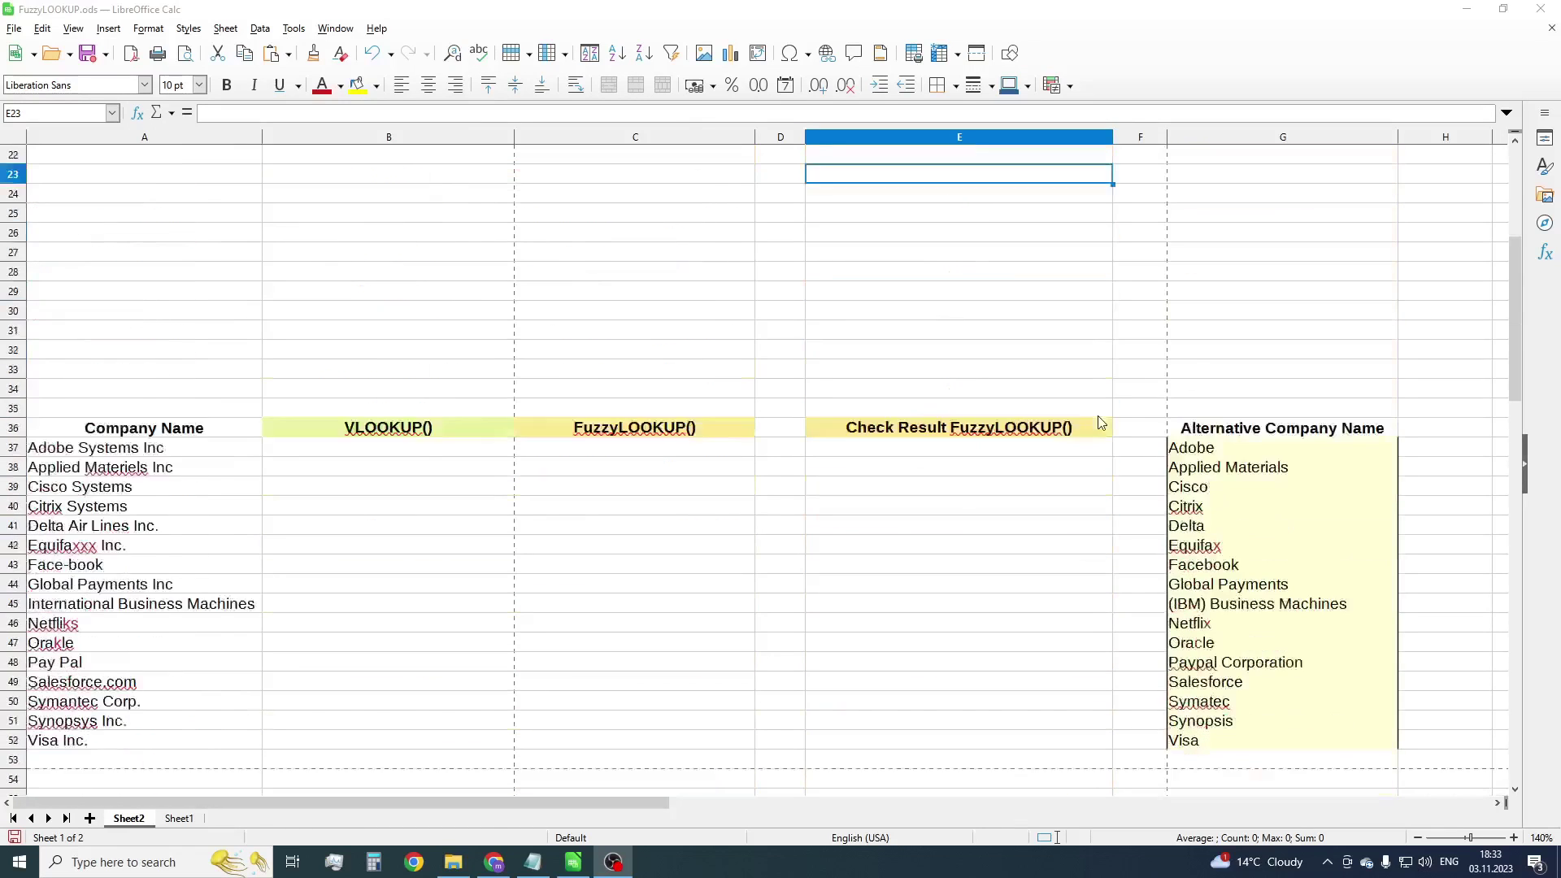
scroll(1113, 420, down, 1)
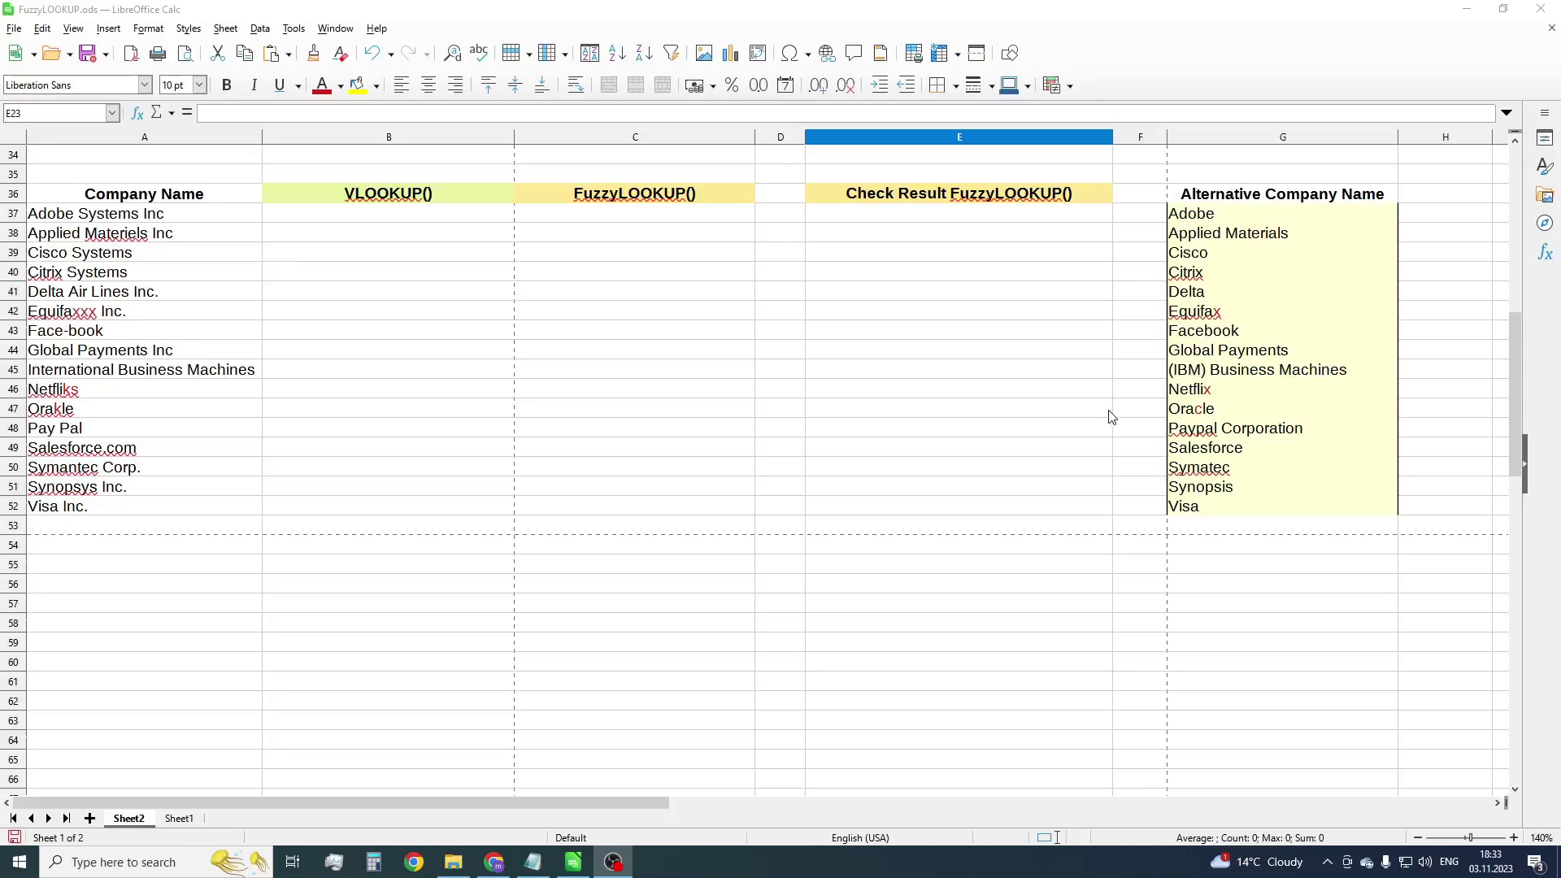
scroll(1094, 409, up, 9)
scroll(1094, 409, up, 2)
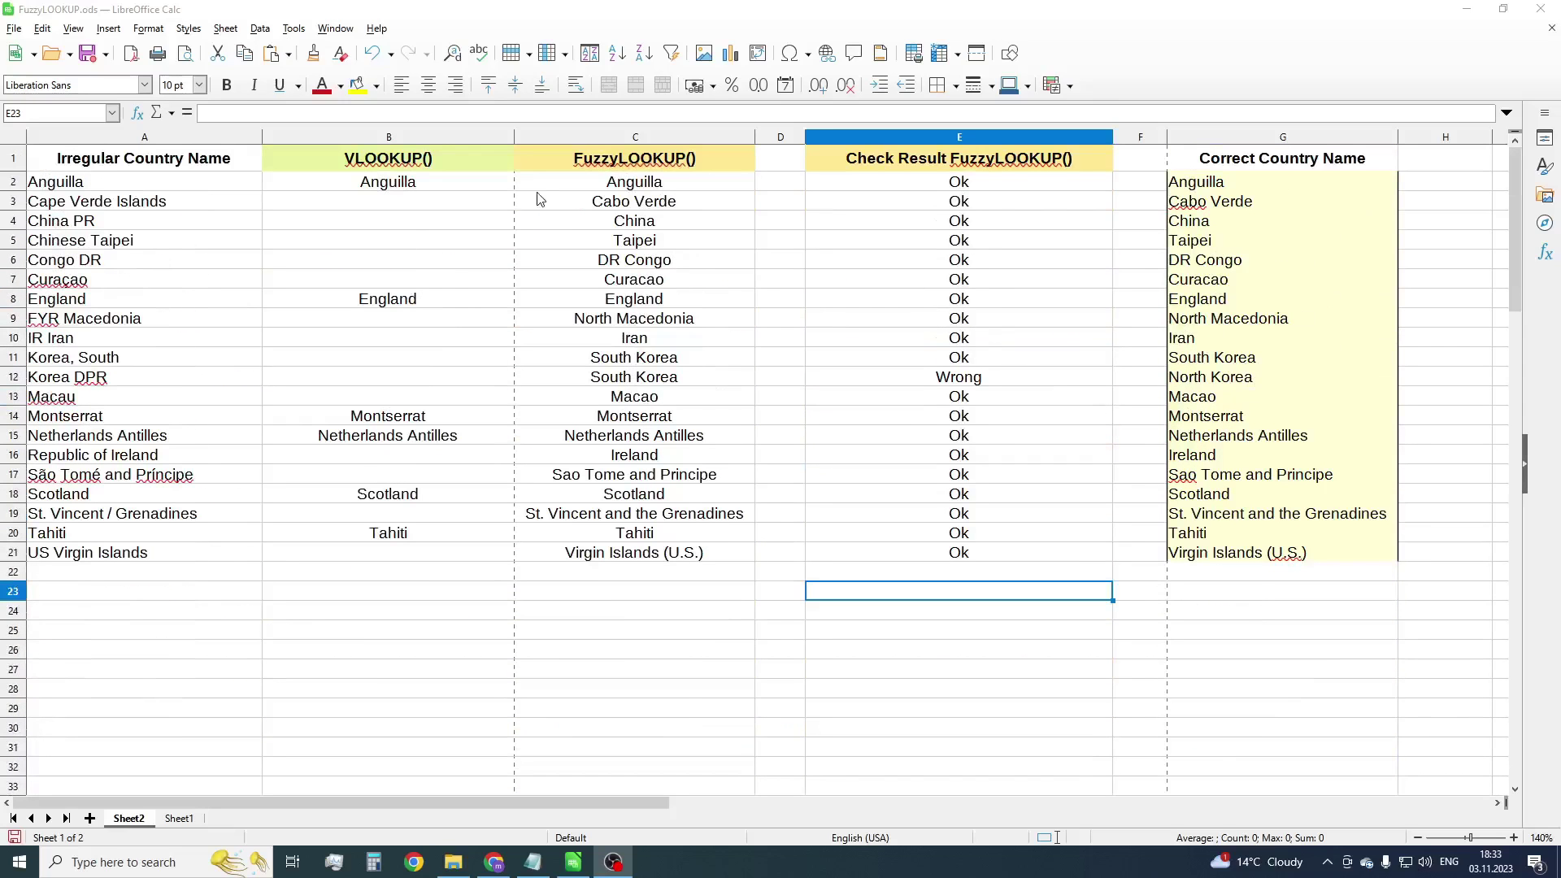
drag(498, 183, 890, 189)
scroll(822, 453, down, 8)
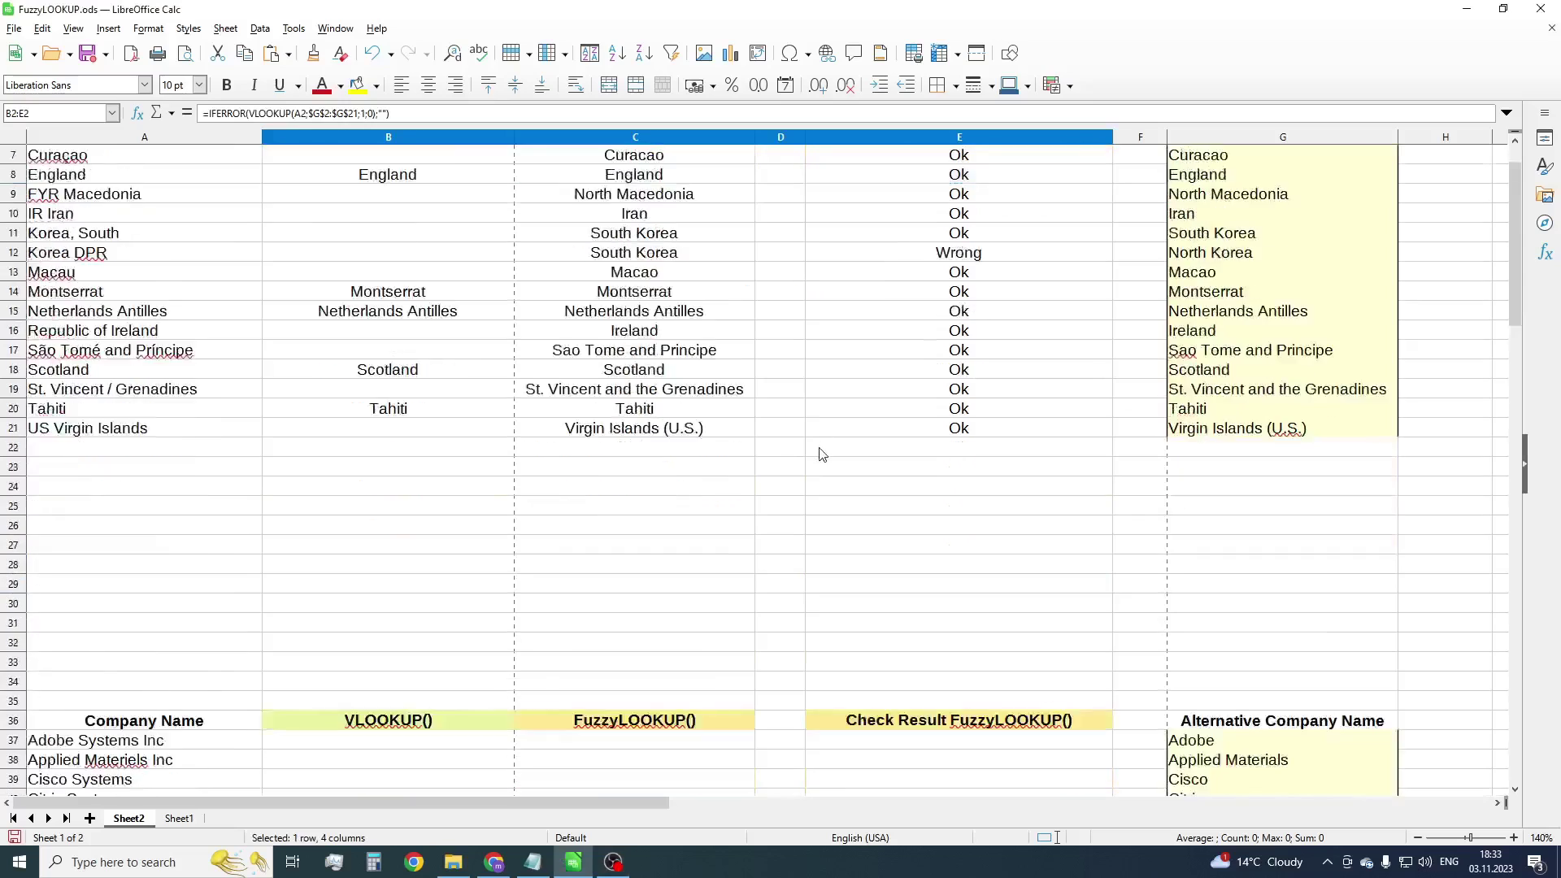
click(418, 389)
key(ctrl+v)
Point the B37 VLOOKUP and C37 FuzzyLOOKUP ranges at $G$37:$G$52
scroll(613, 415, down, 3)
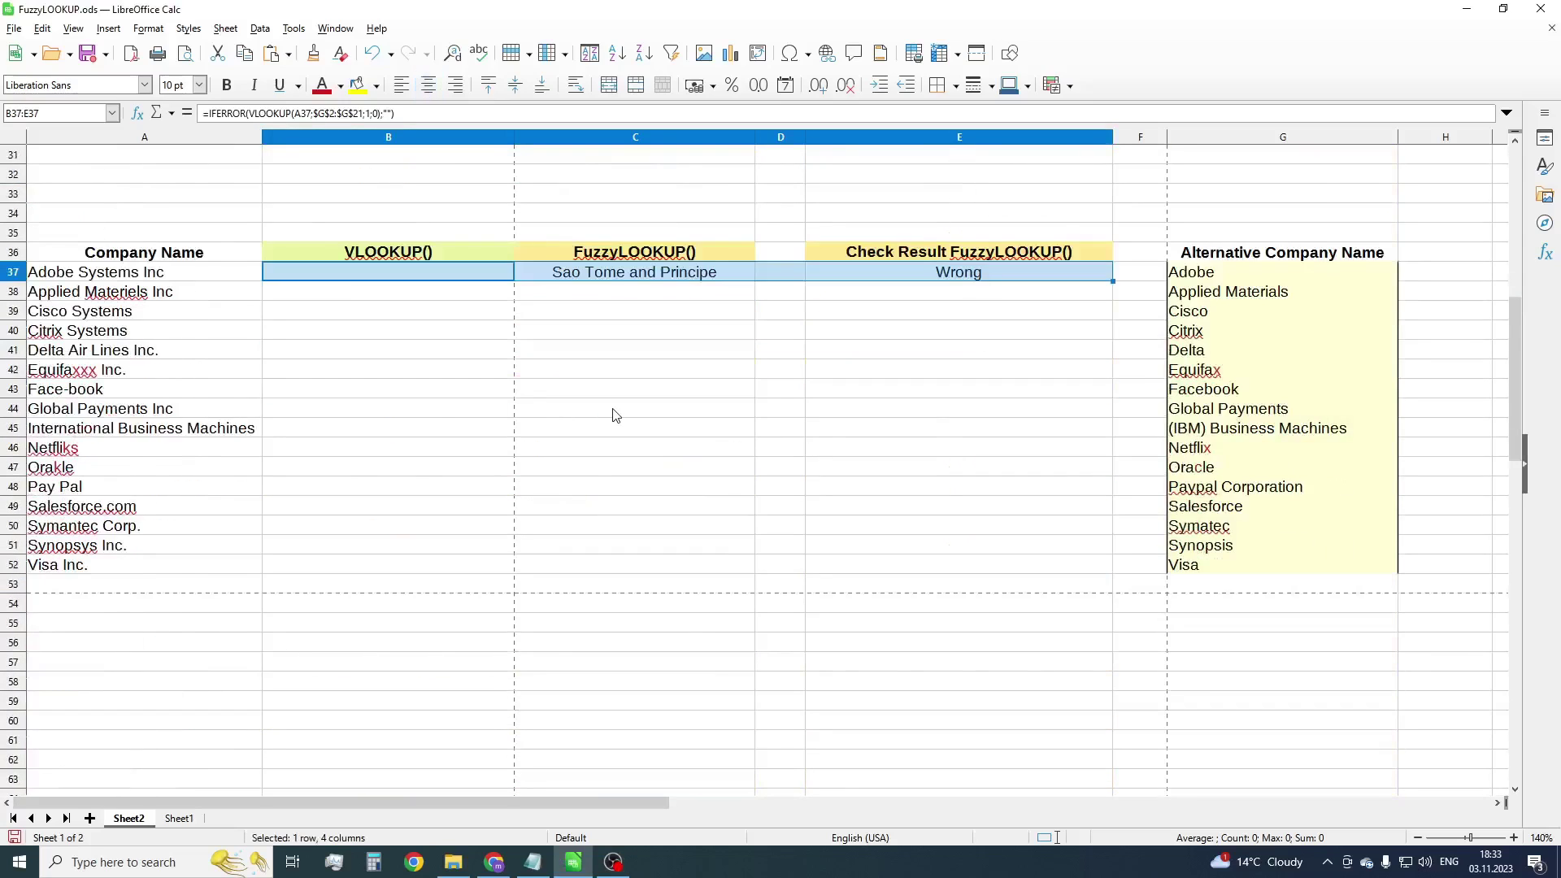
key(F2)
key(BackSpace)
drag(1187, 213, 1185, 509)
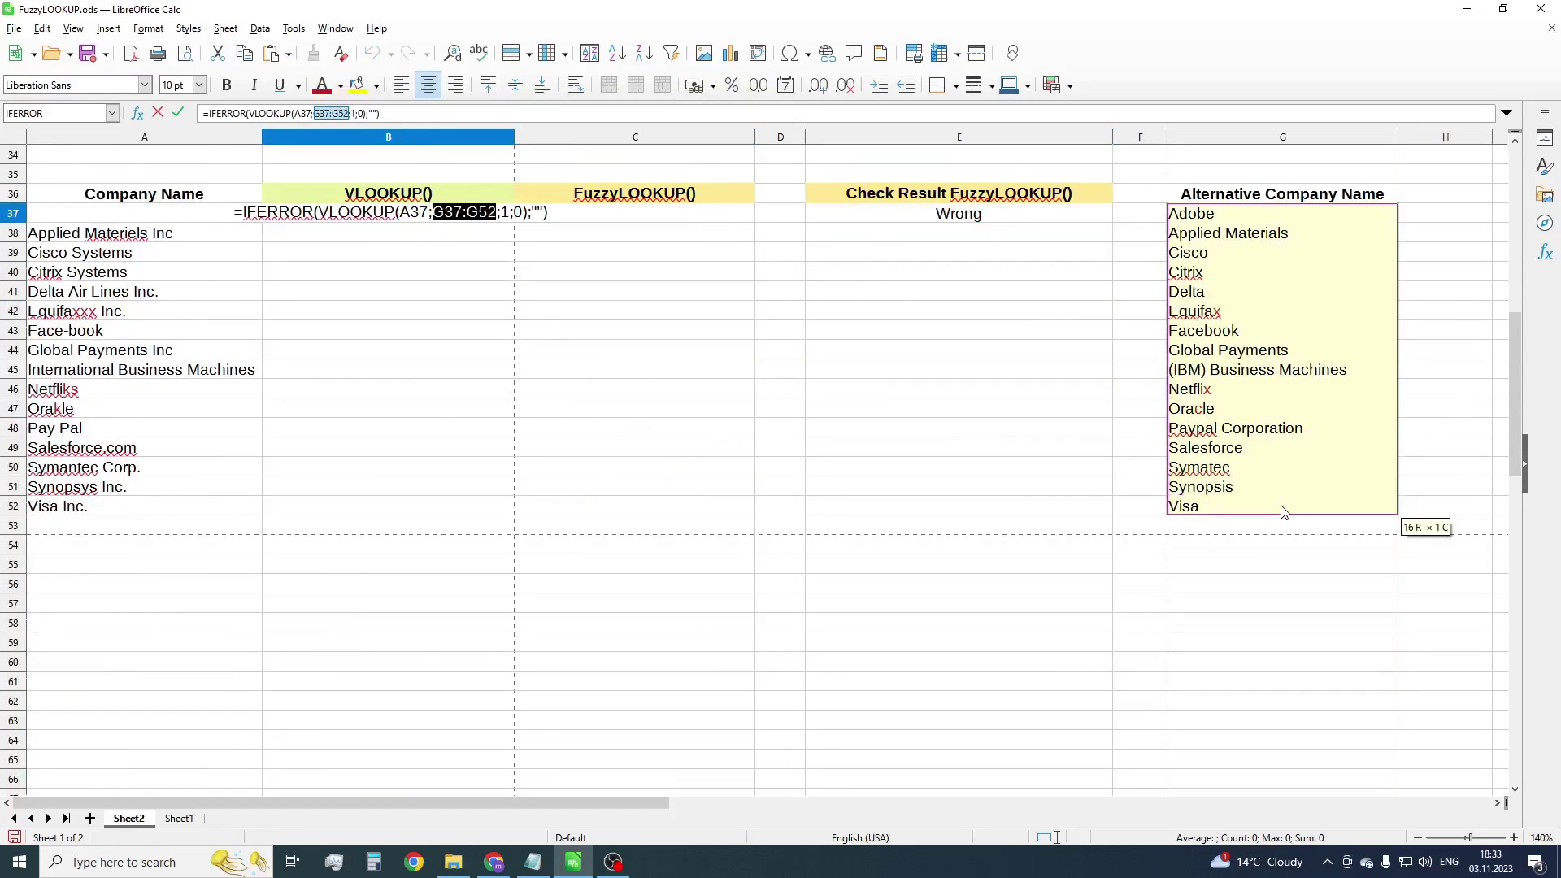
key(Return)
click(569, 215)
drag(296, 113, 345, 113)
key(BackSpace)
drag(1191, 213, 1283, 509)
key(Return)
Fill the B37:E37 formulas down to row 52
click(404, 216)
drag(405, 216, 1106, 215)
drag(1112, 222, 1097, 508)
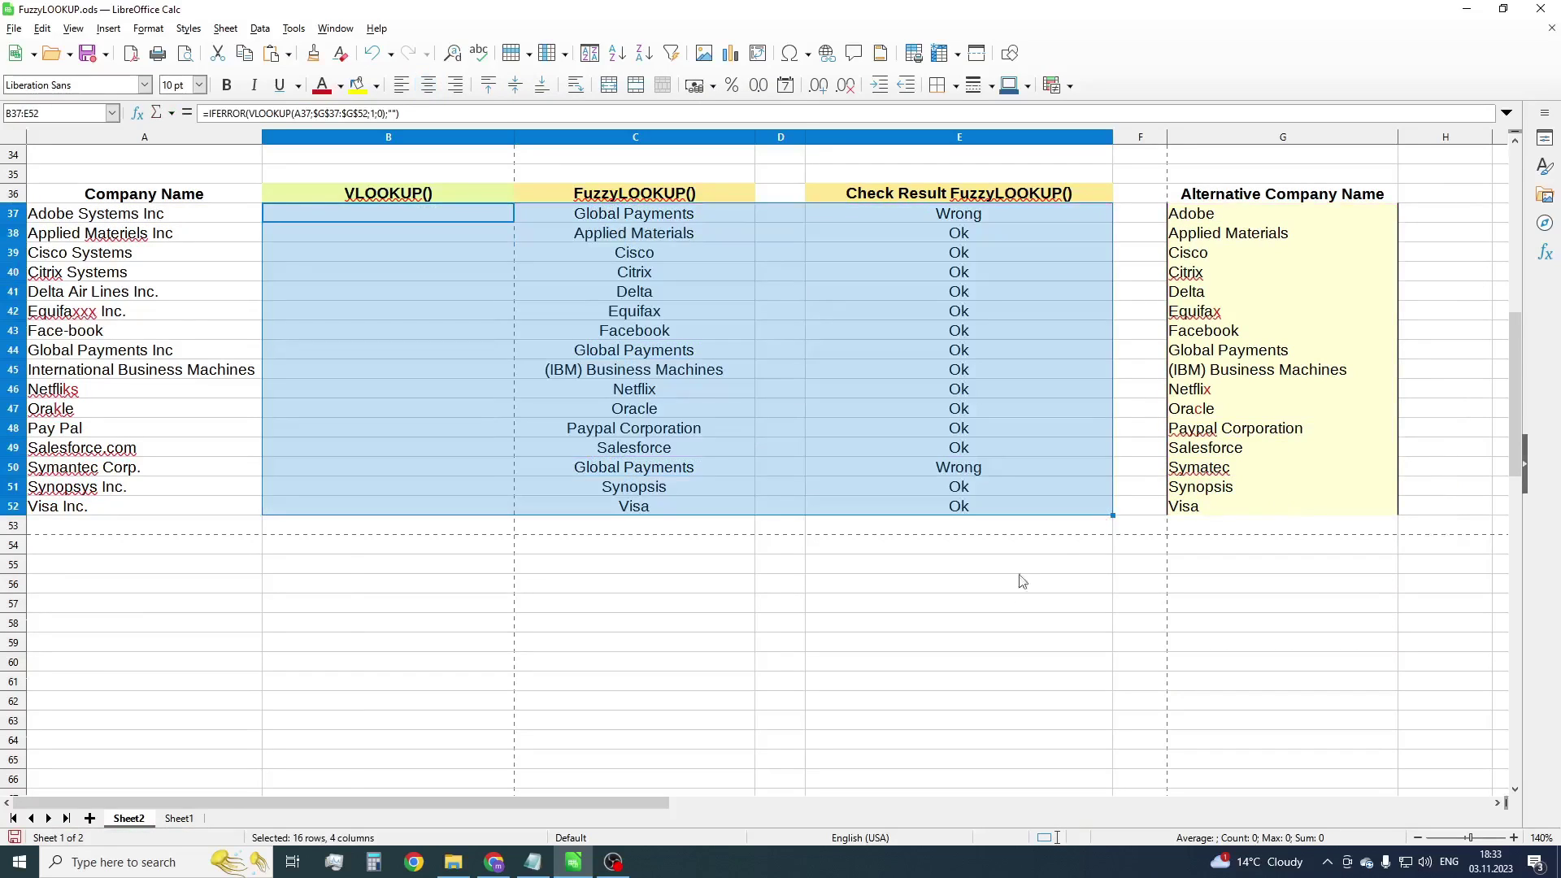
click(1023, 584)
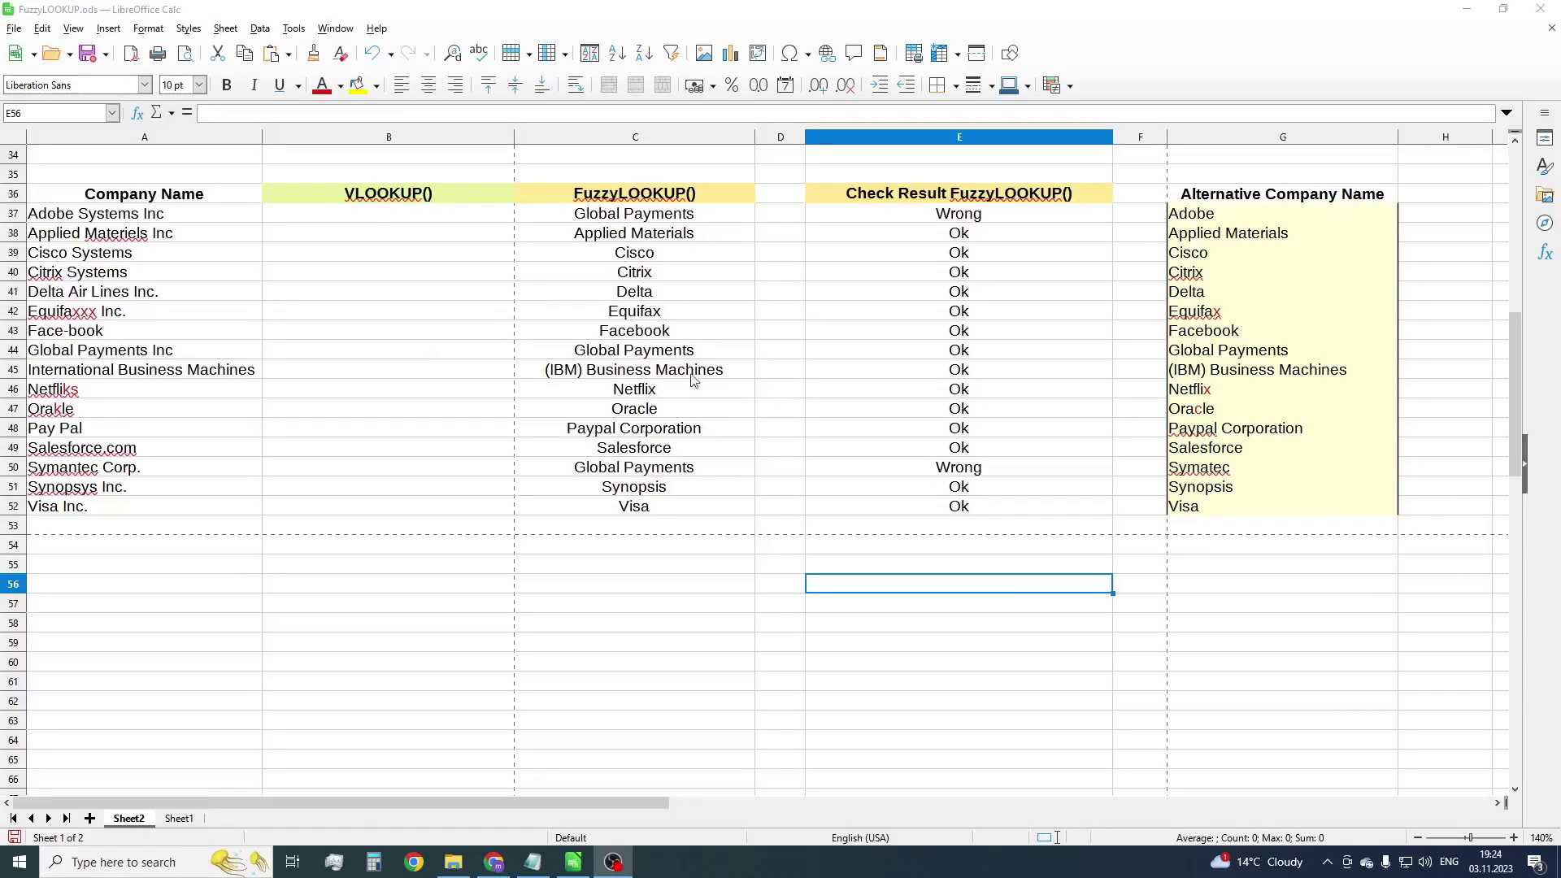
click(13, 216)
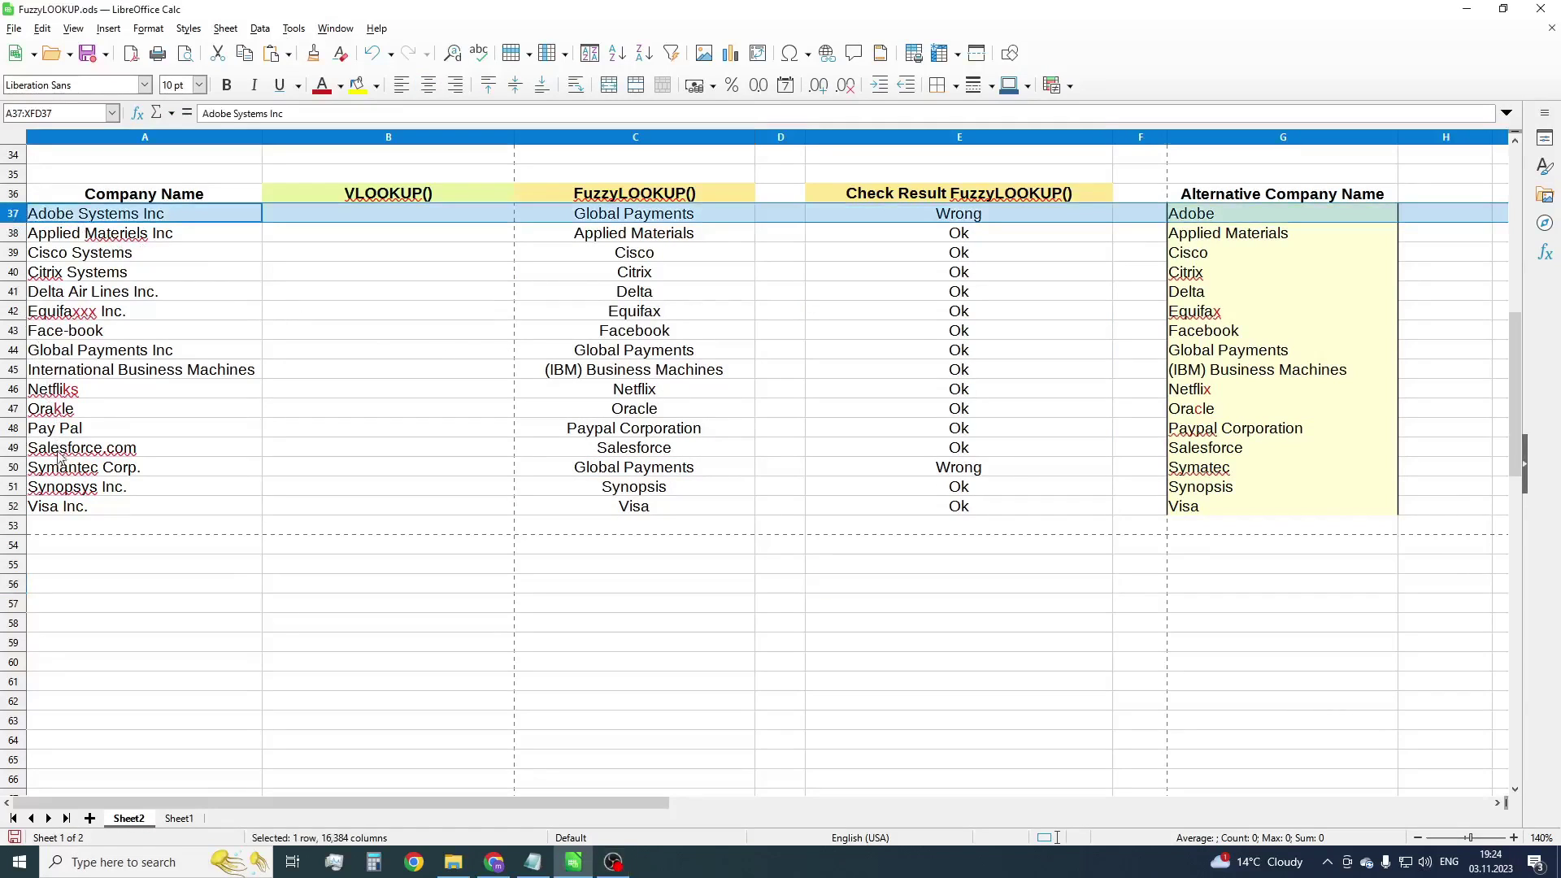
ctrl+click(13, 468)
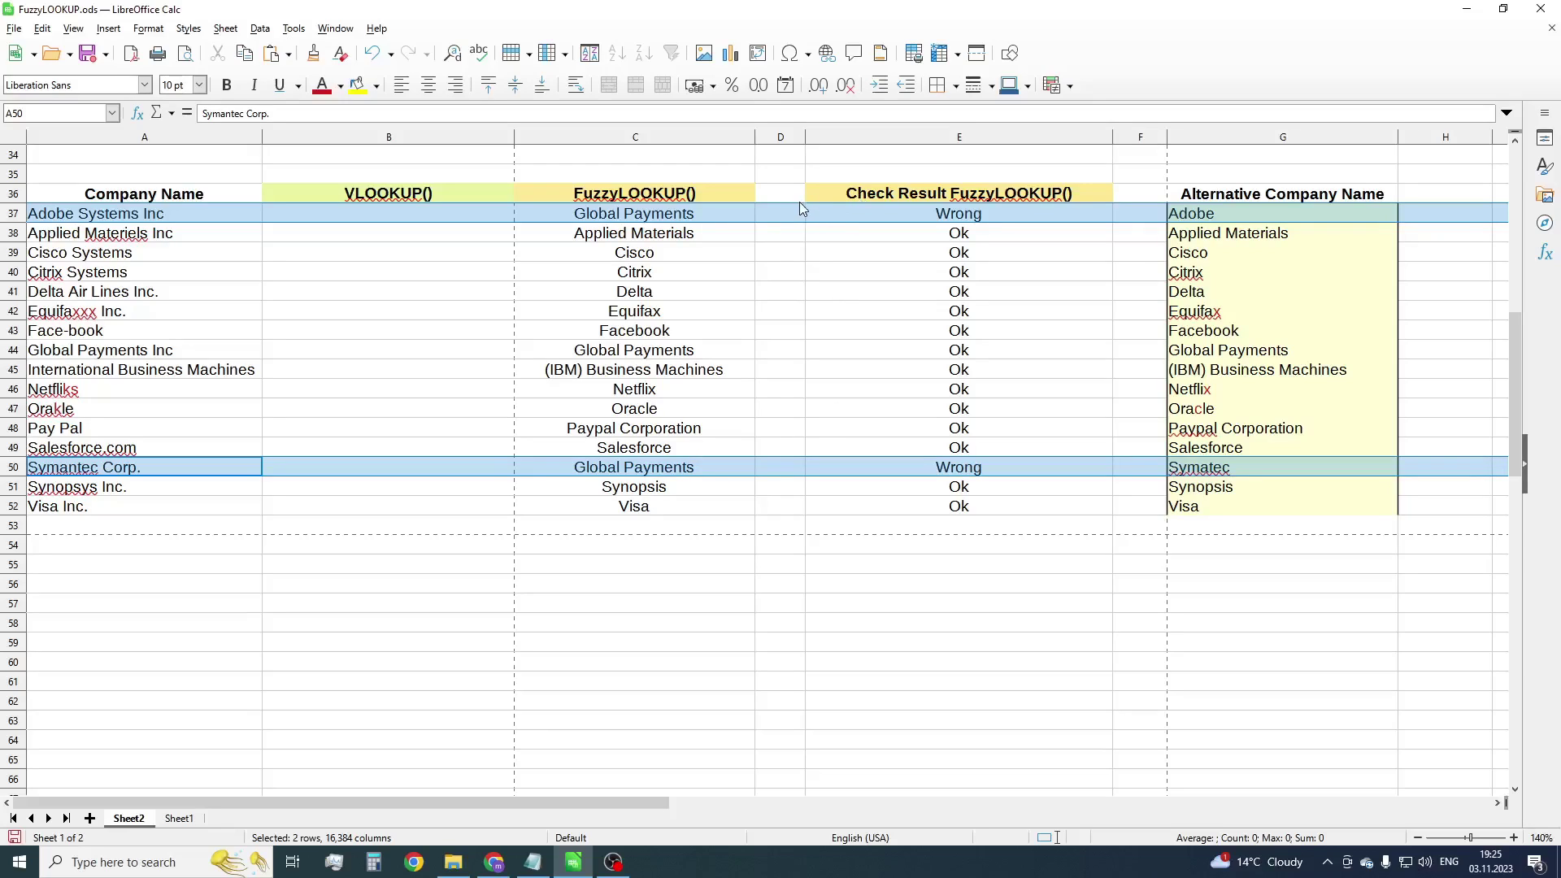
click(721, 216)
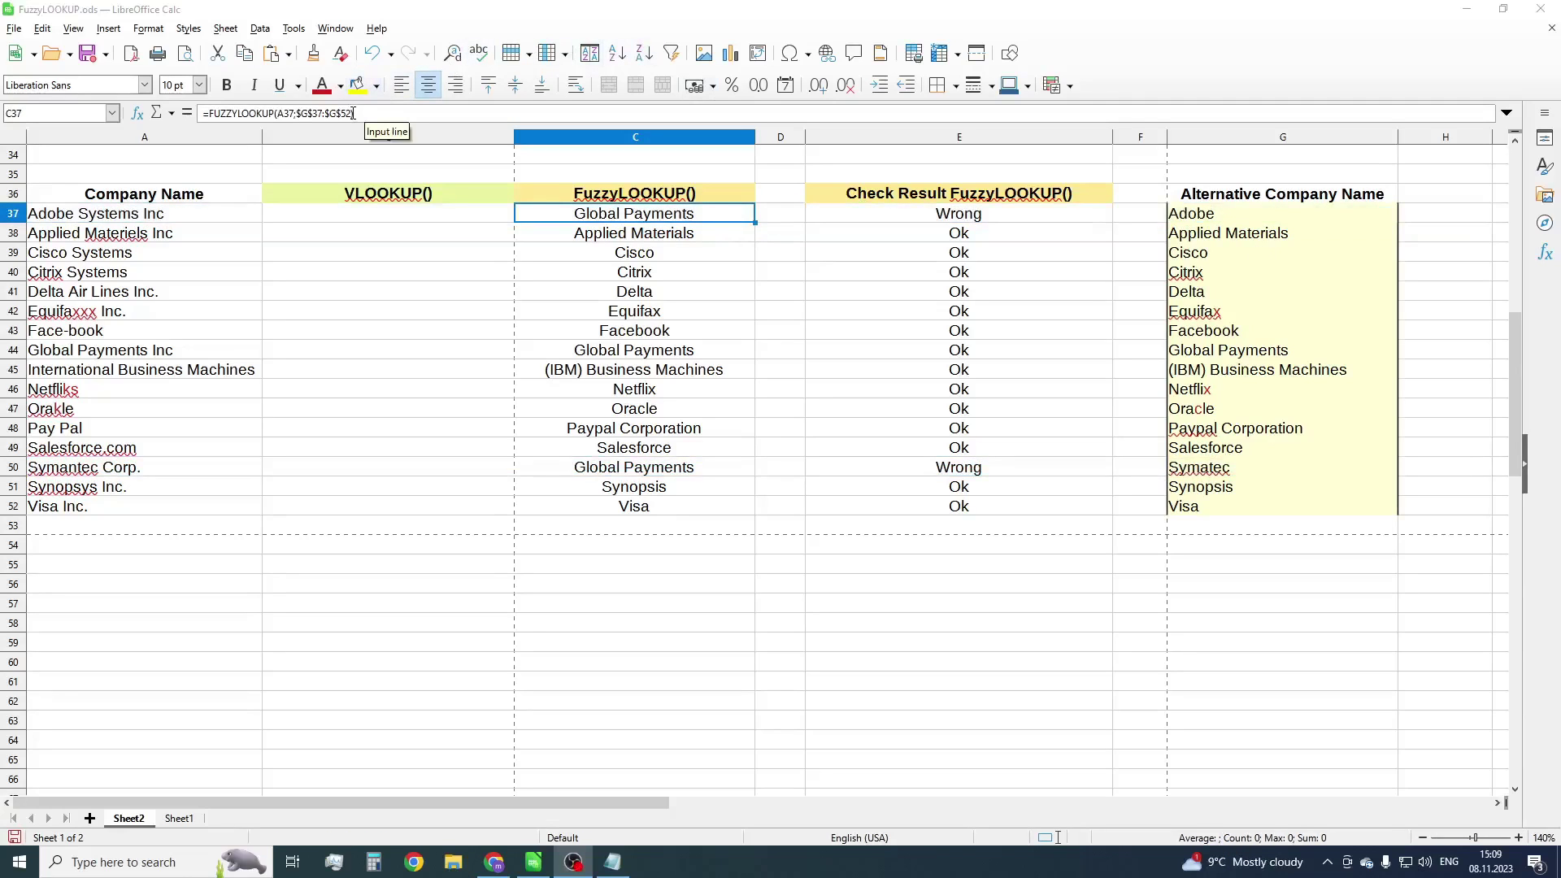
Add a 0,5 threshold to C37's FuzzyLOOKUP formula and fill it down to C52
click(350, 113)
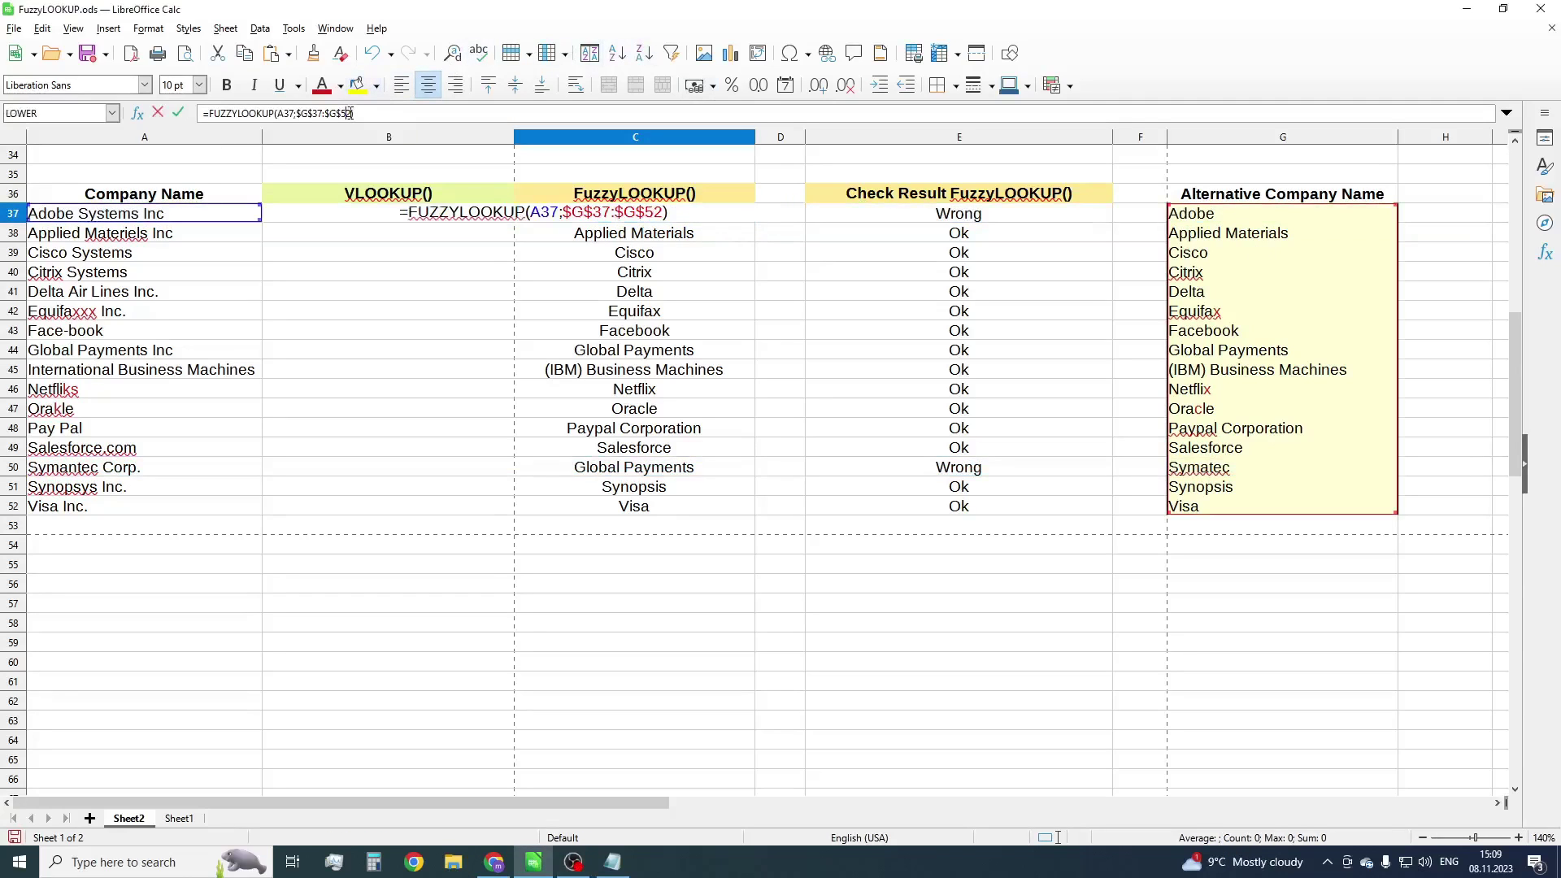
text(;)
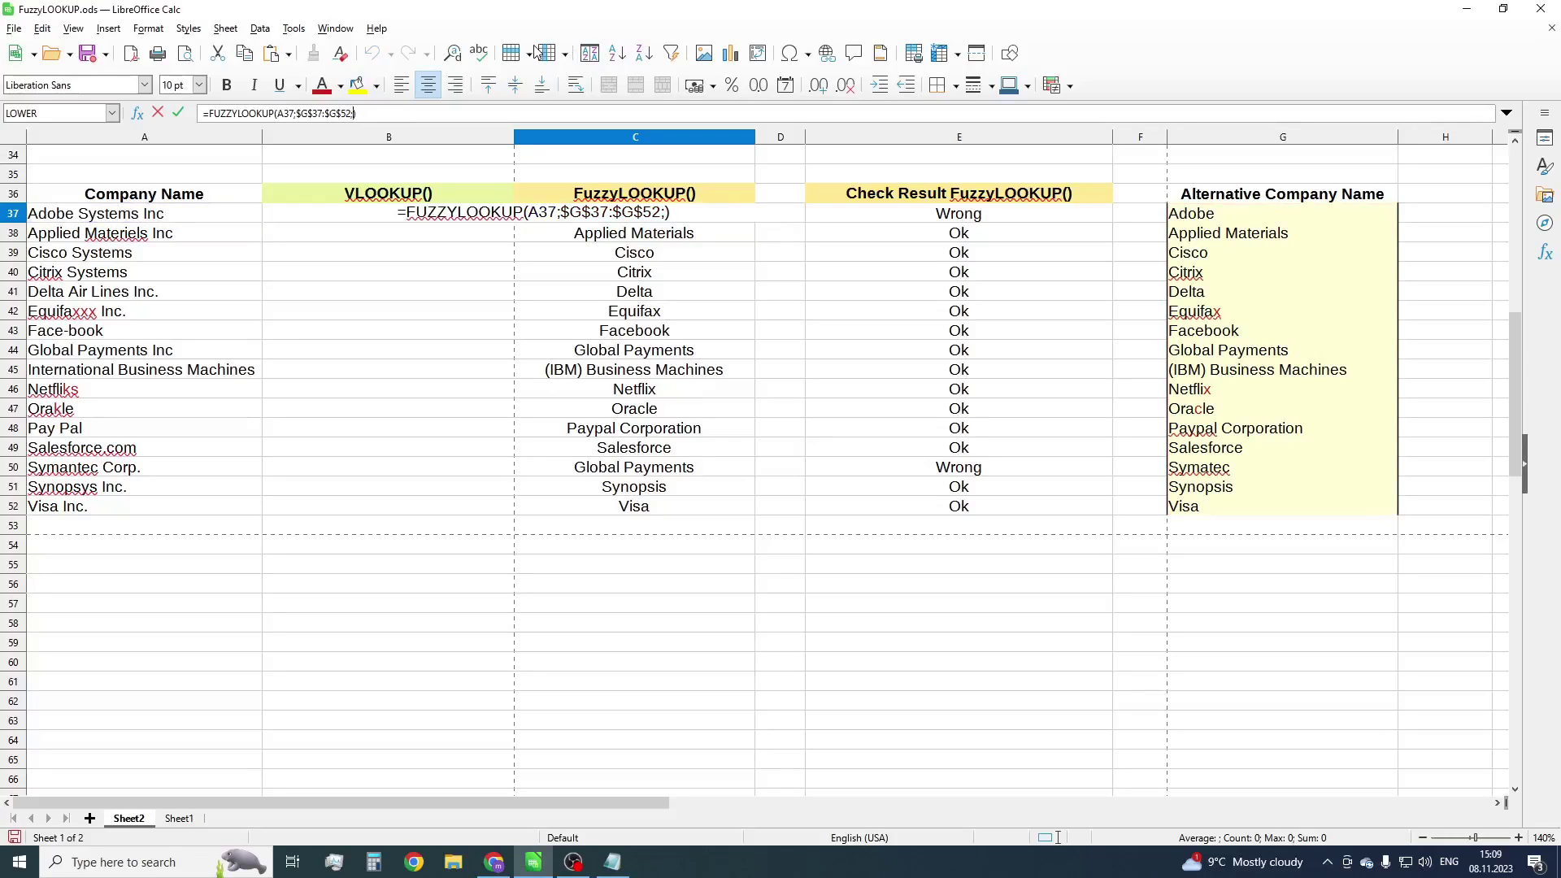
key(BackSpace)
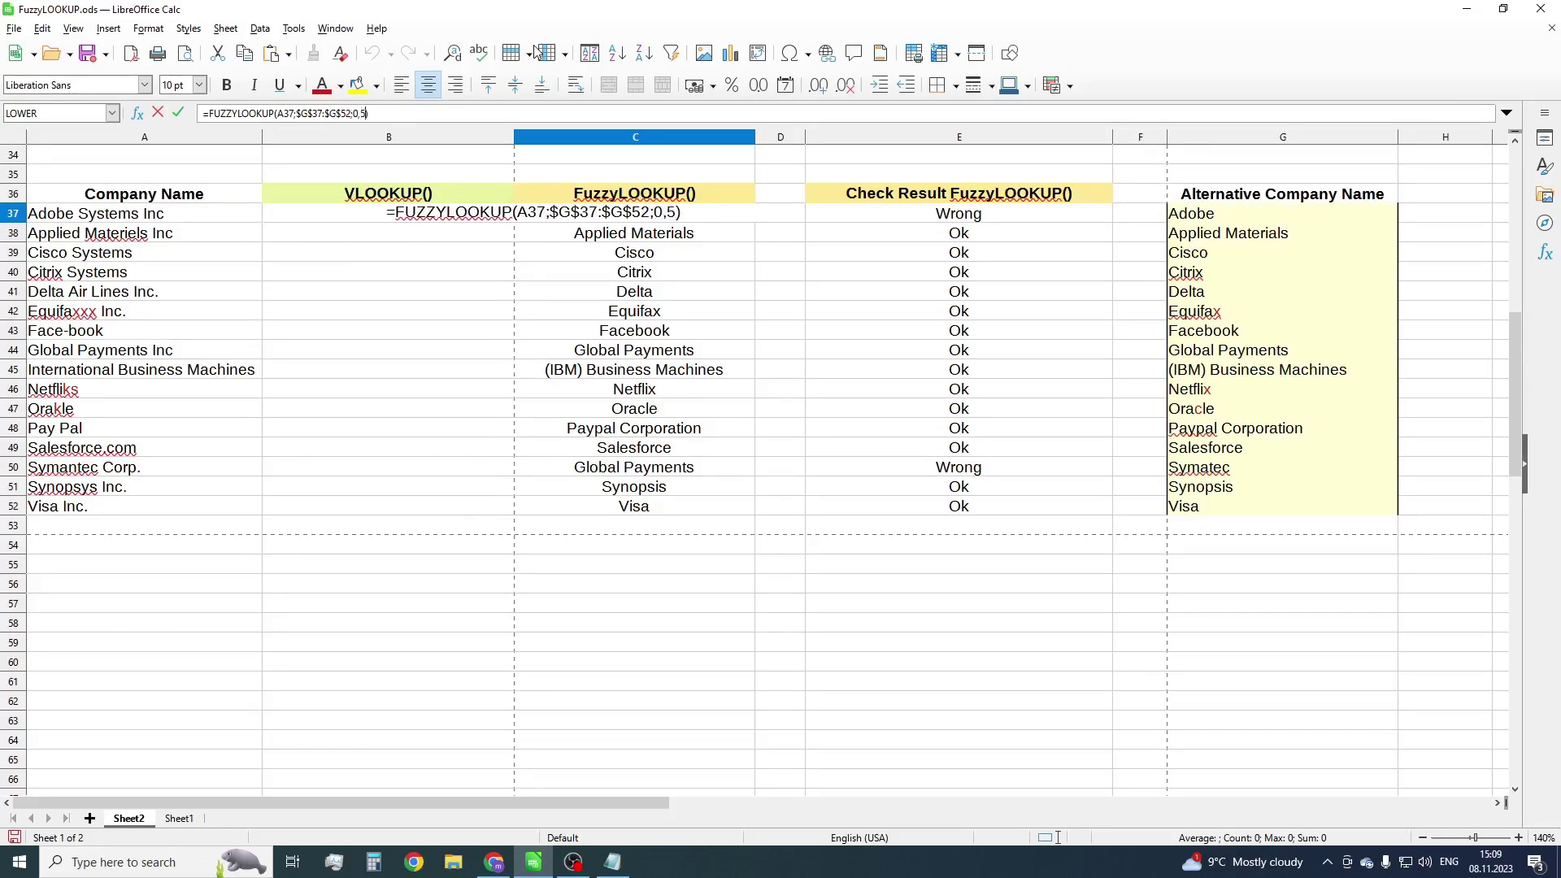
key(Return)
click(746, 216)
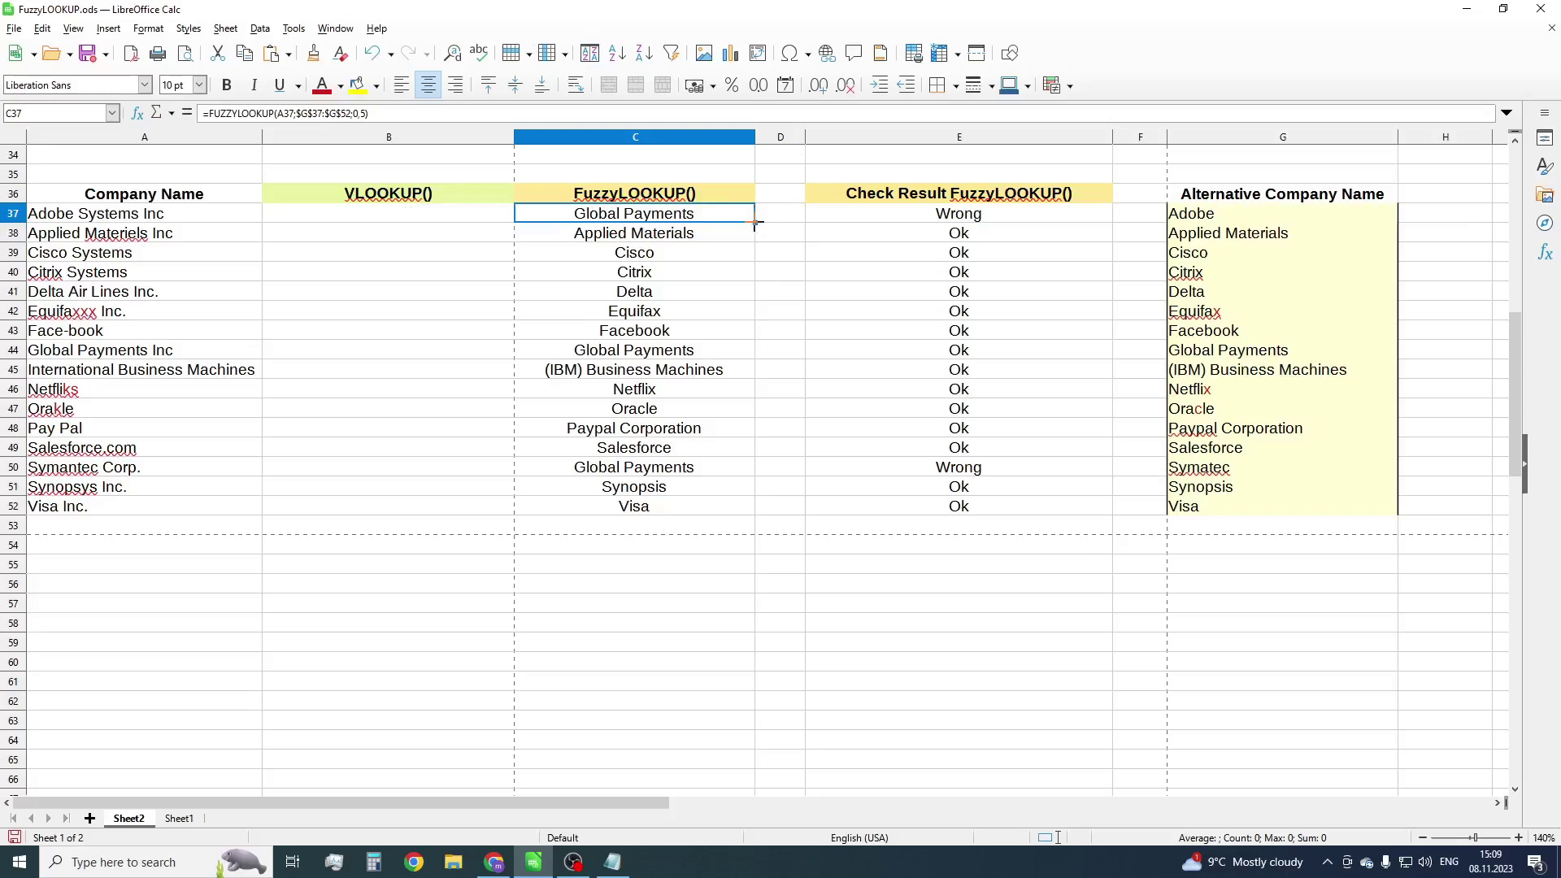
double_click(754, 222)
click(666, 237)
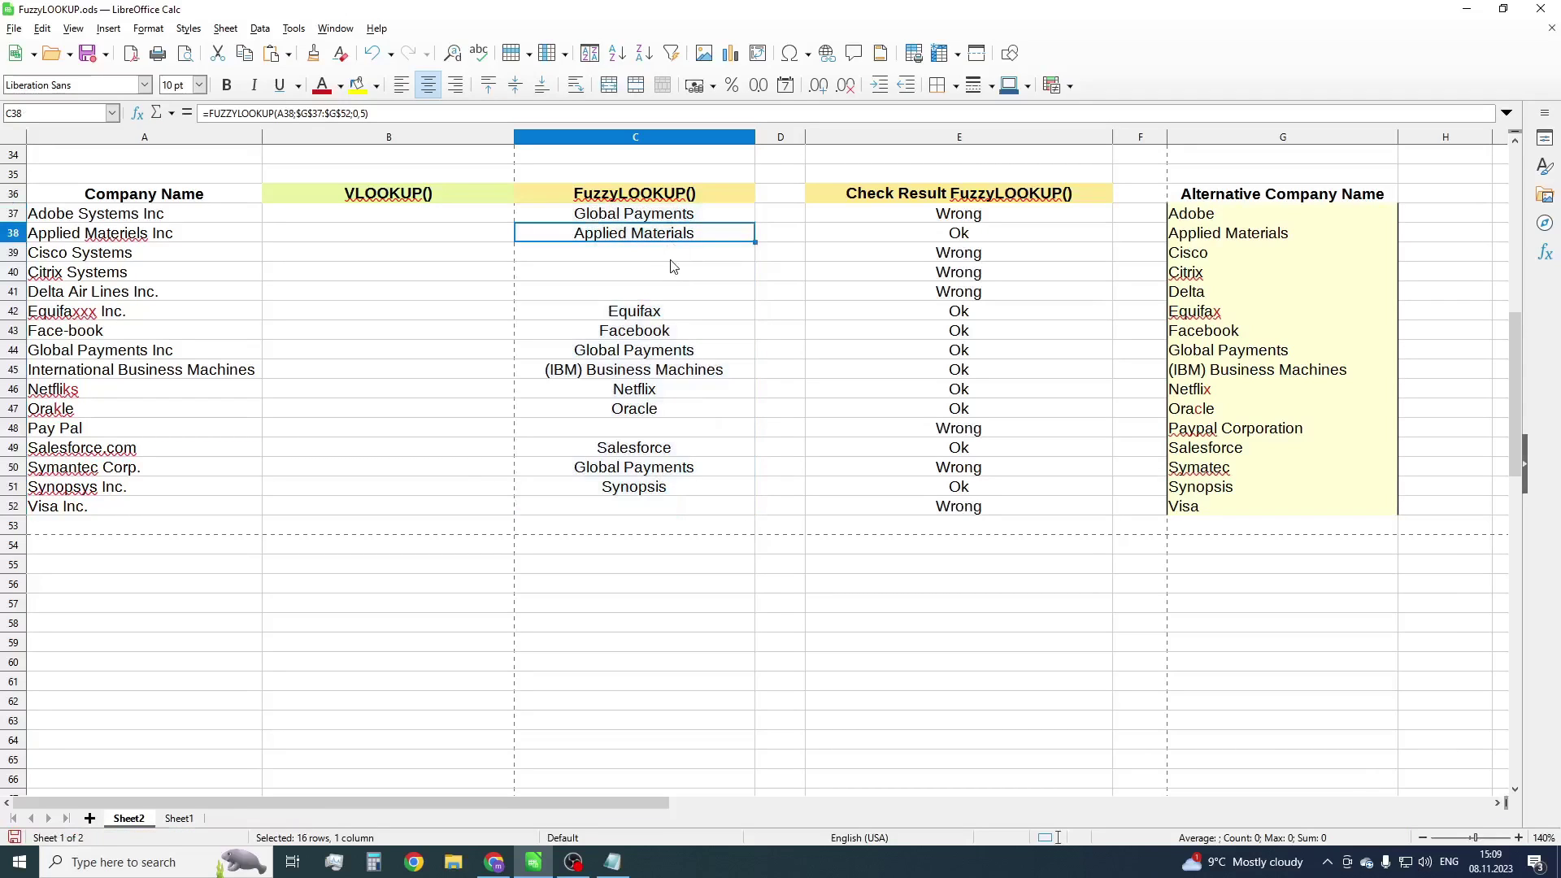
click(697, 220)
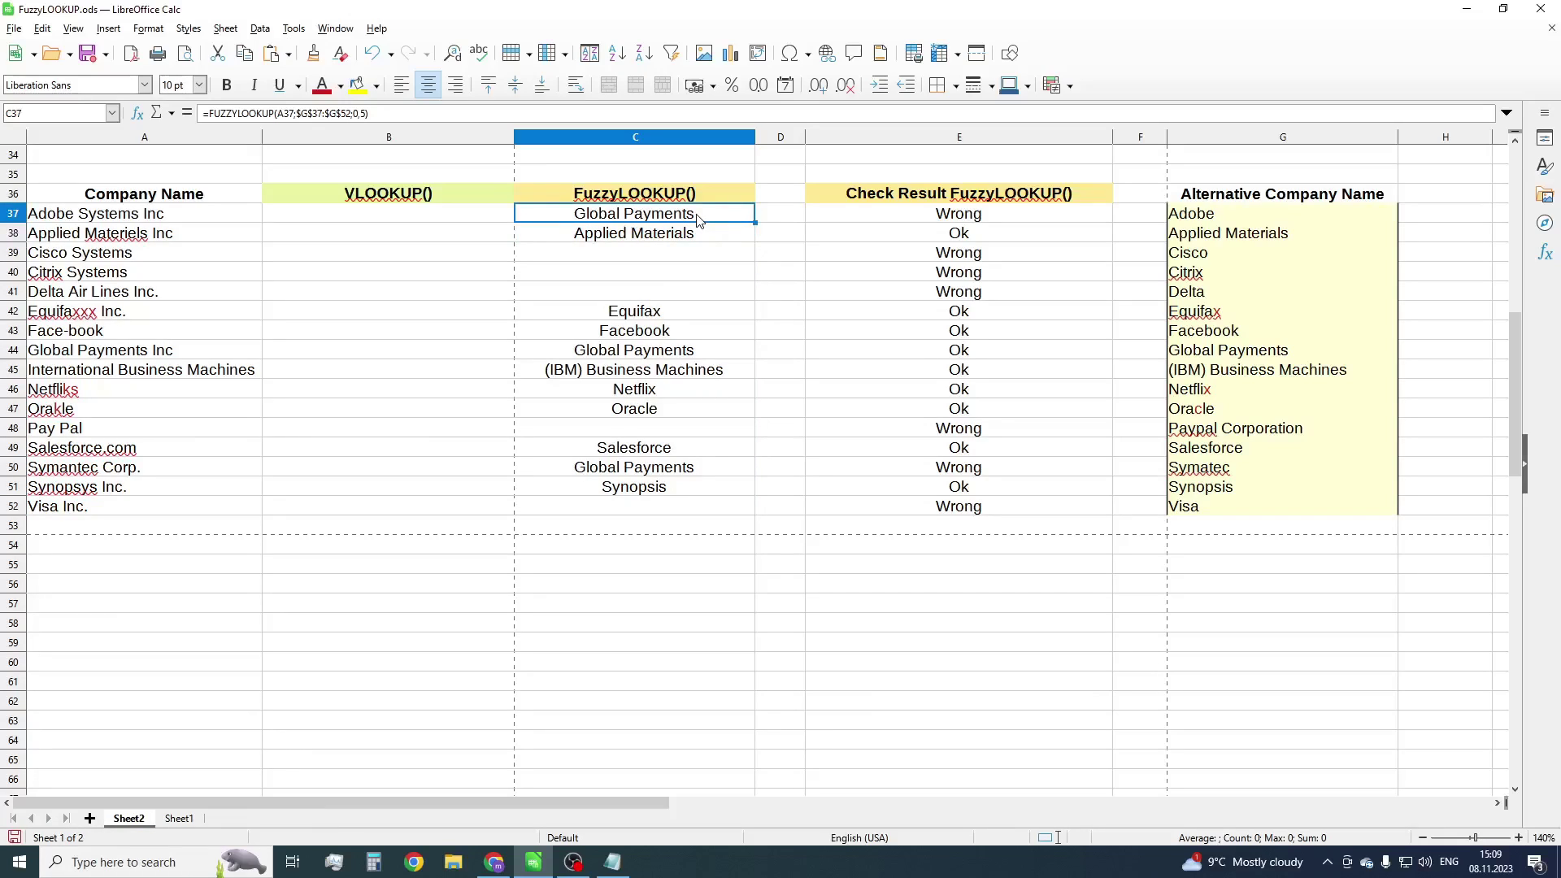
Set C37's third argument to -1 to show names with scores, and fill down
click(705, 238)
click(694, 215)
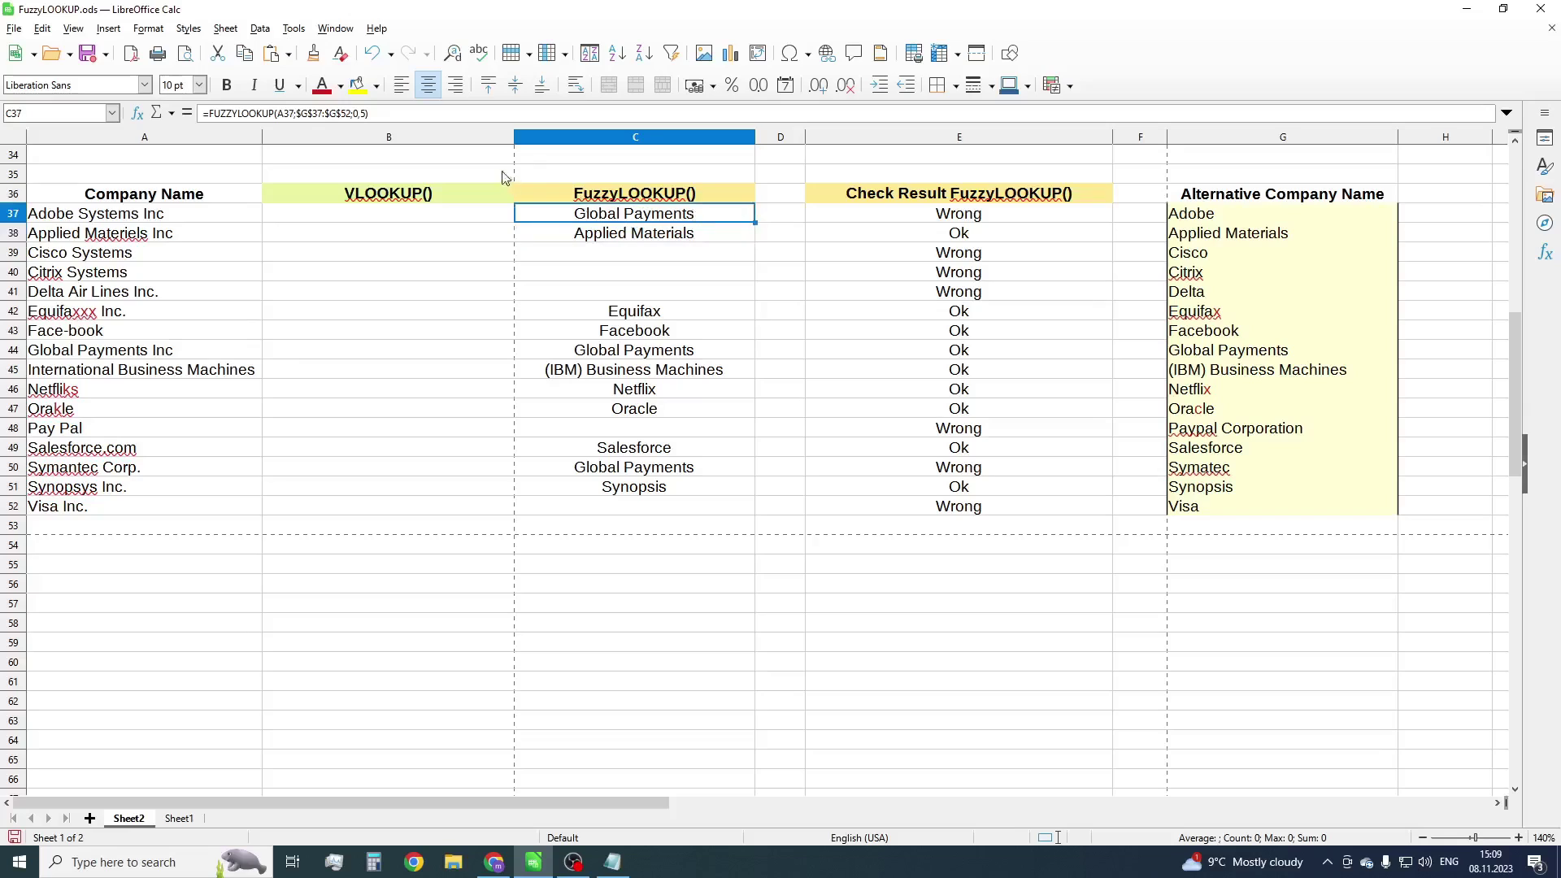
click(374, 114)
key(BackSpace)
key(BackSpace)
key(BackSpace)
text(-1)
key(Return)
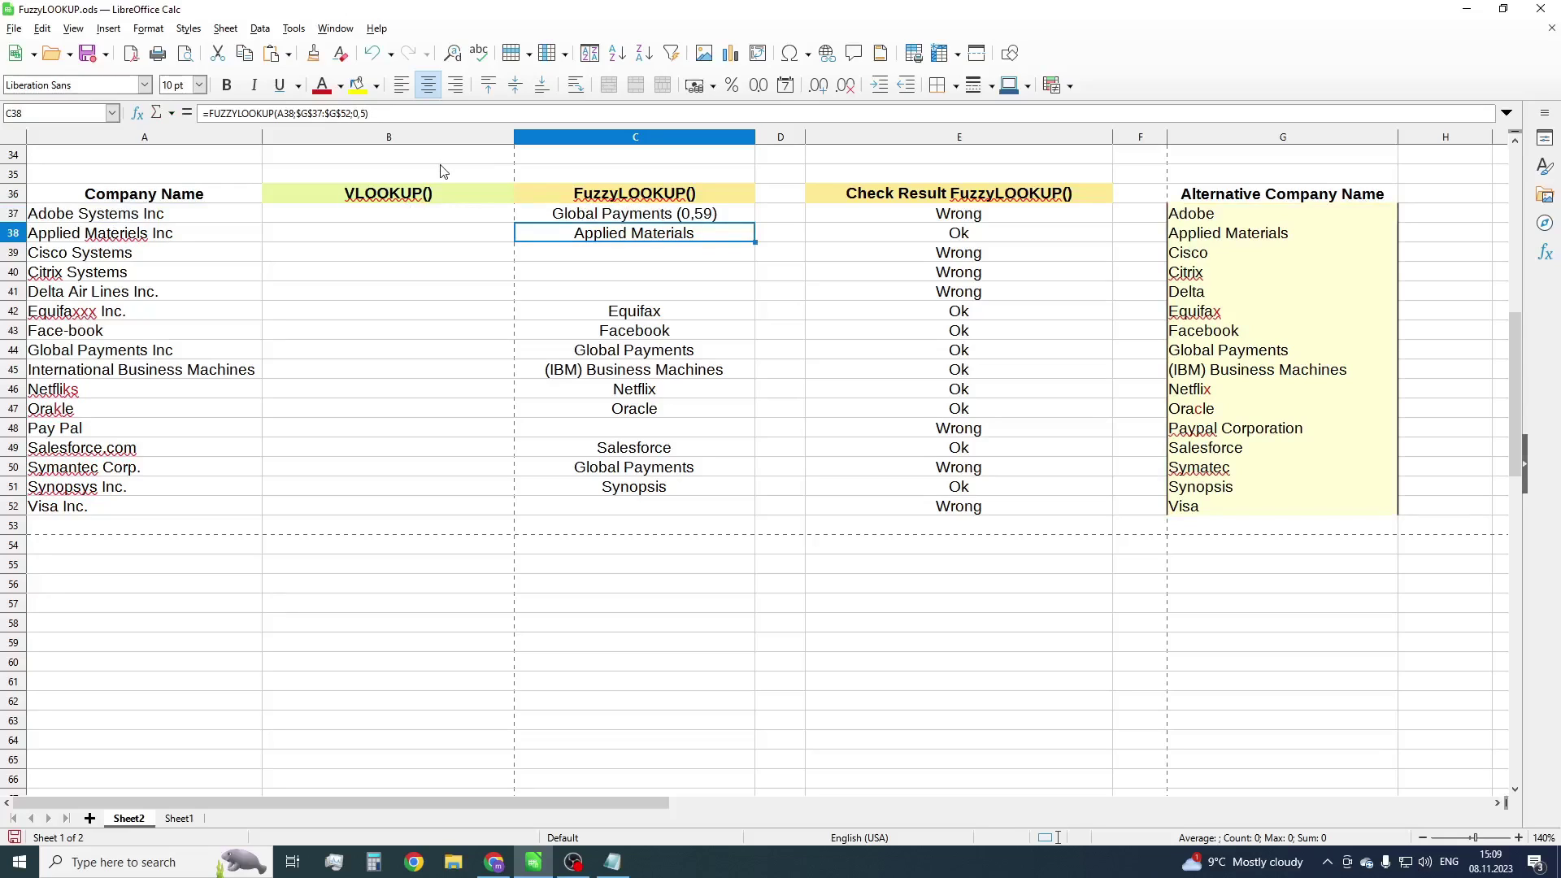
click(721, 218)
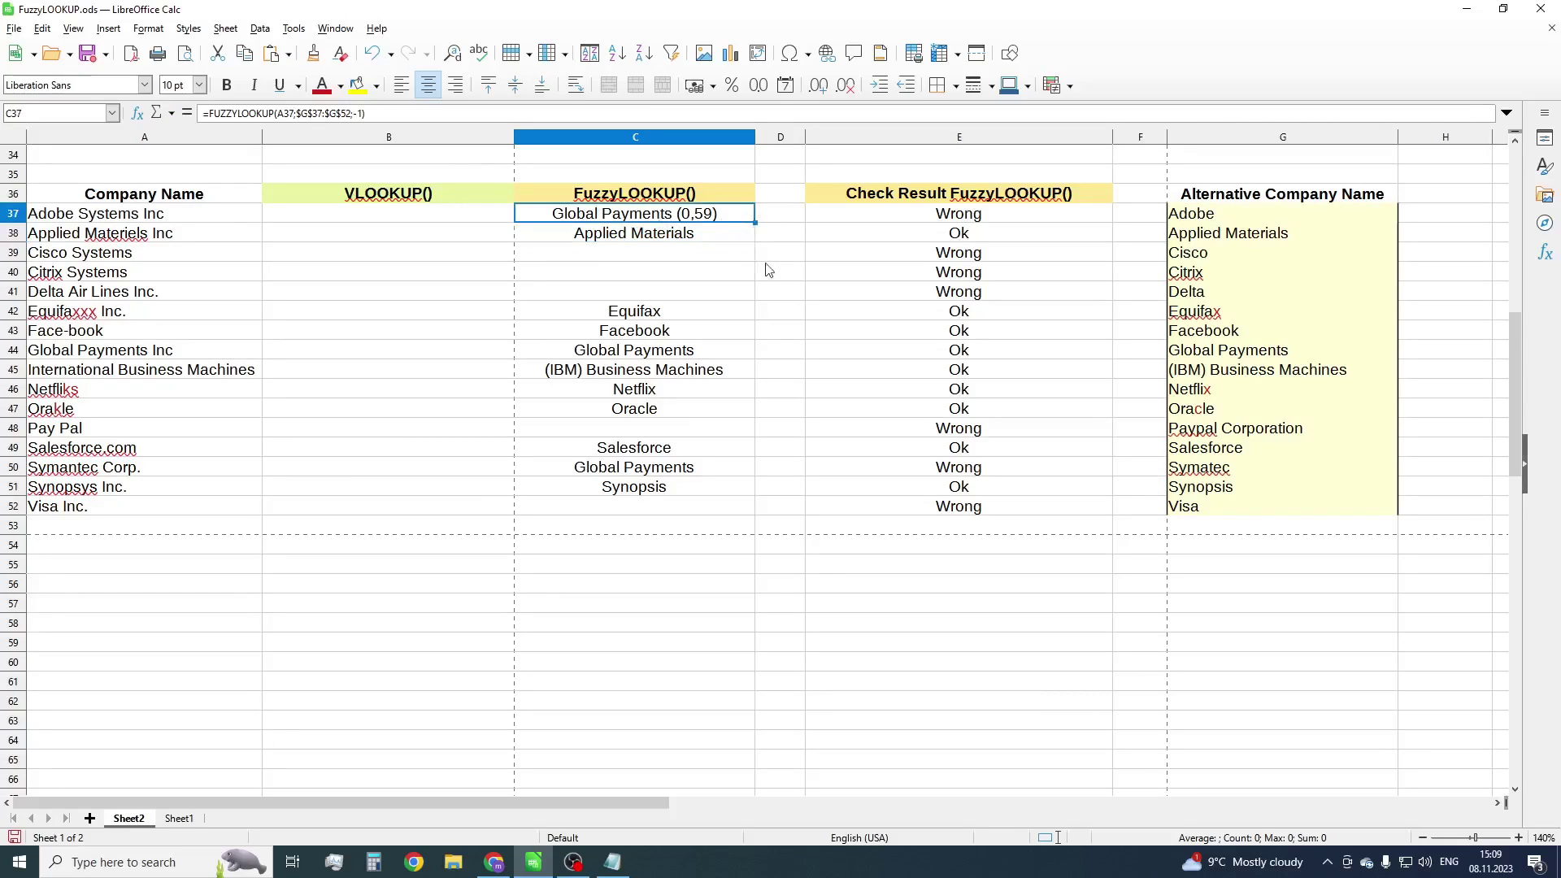
double_click(757, 224)
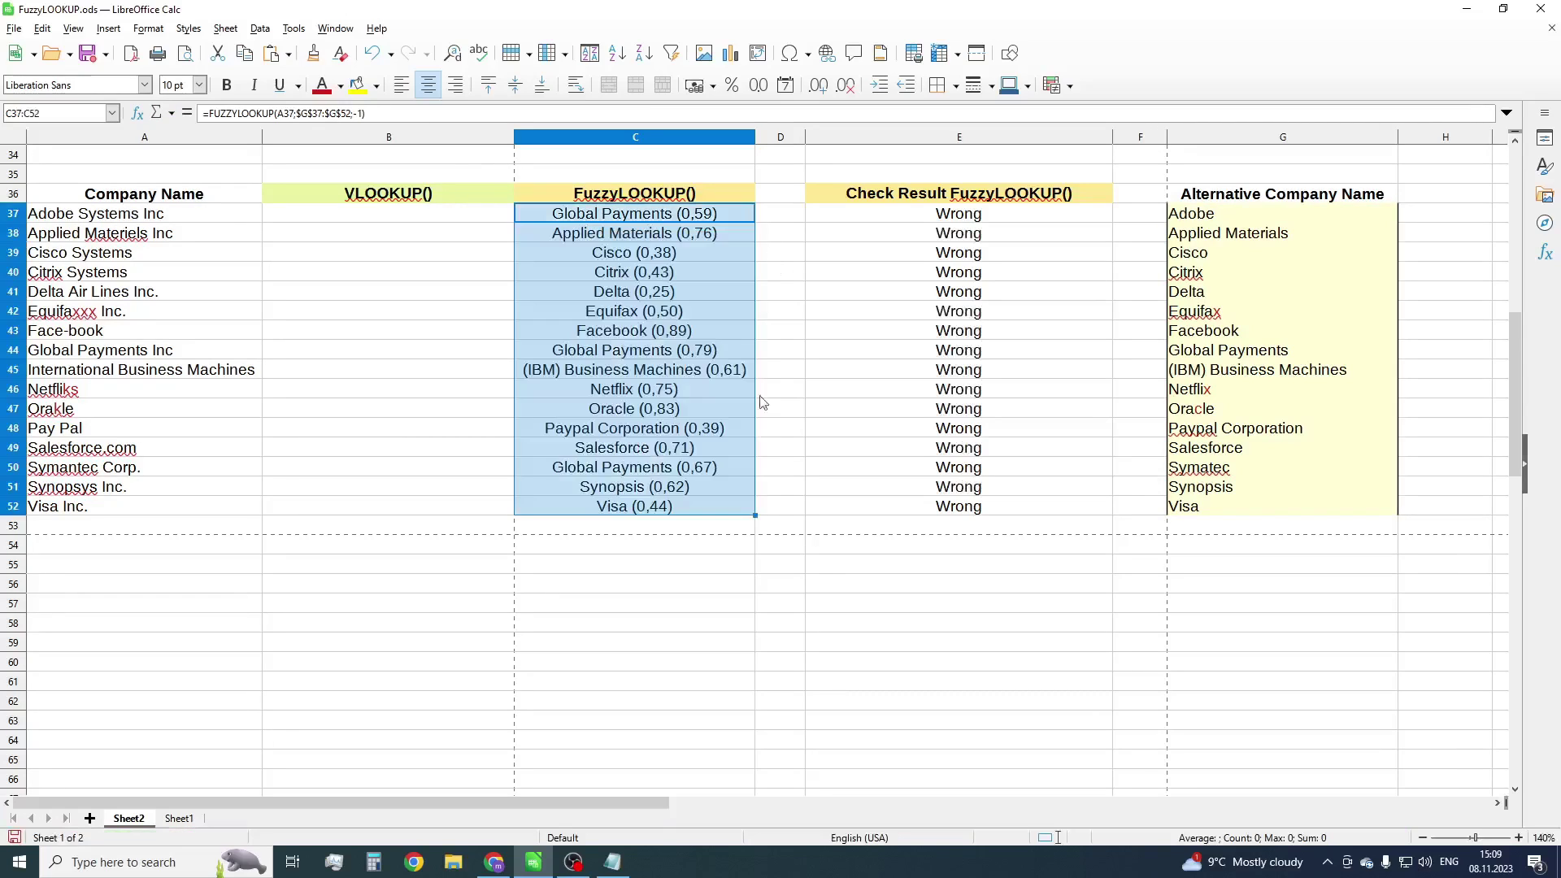
click(717, 376)
Change the argument to -2 for scores only and fill C37:C52
click(705, 218)
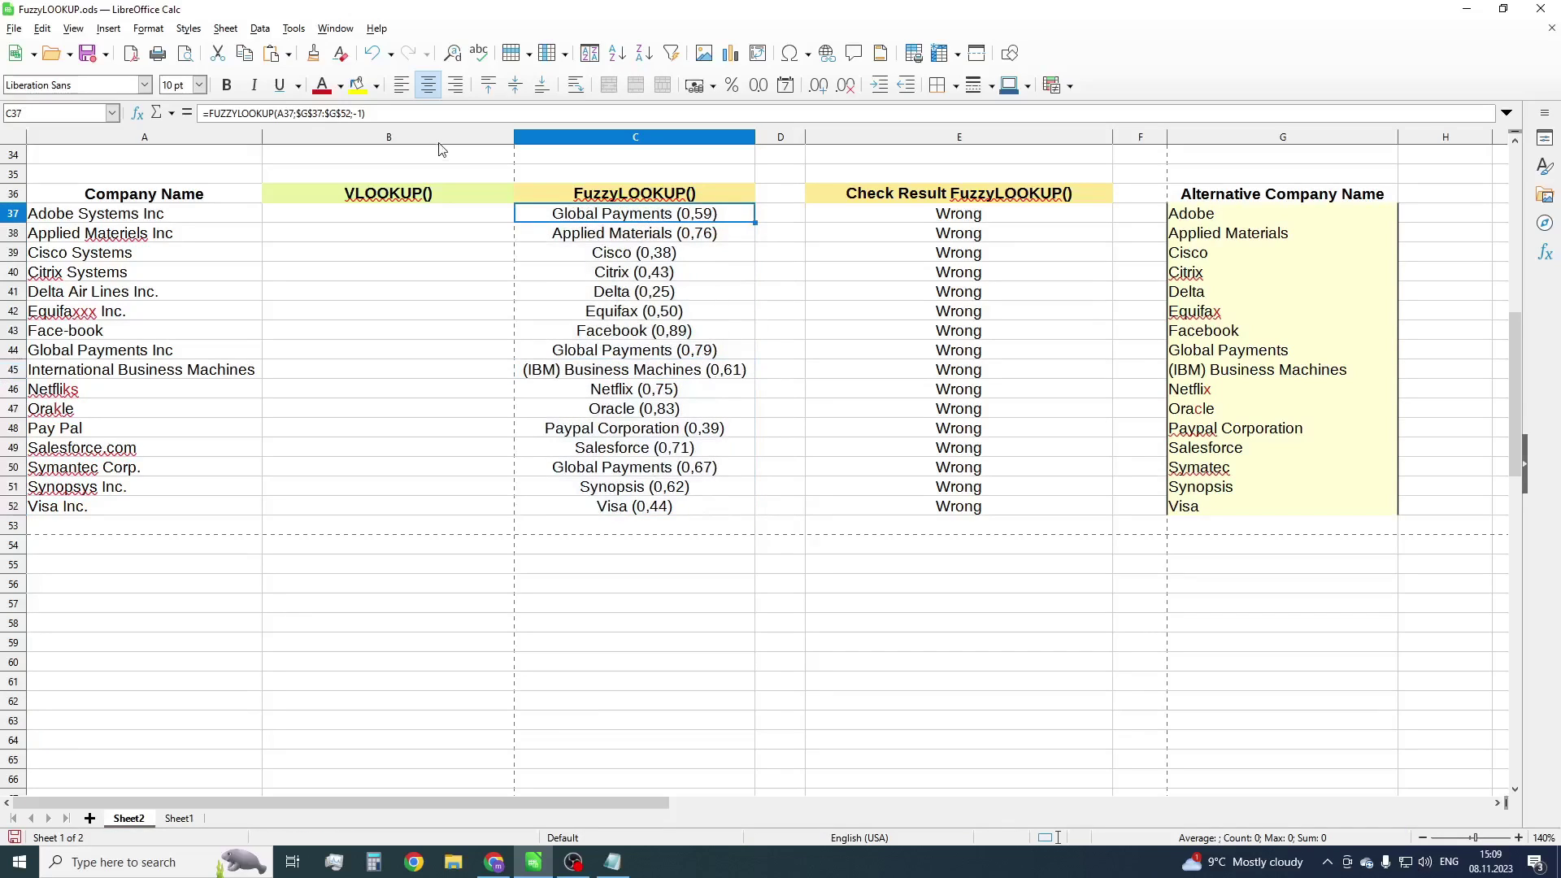
click(360, 114)
key(Delete)
text(2)
key(Return)
key(Up)
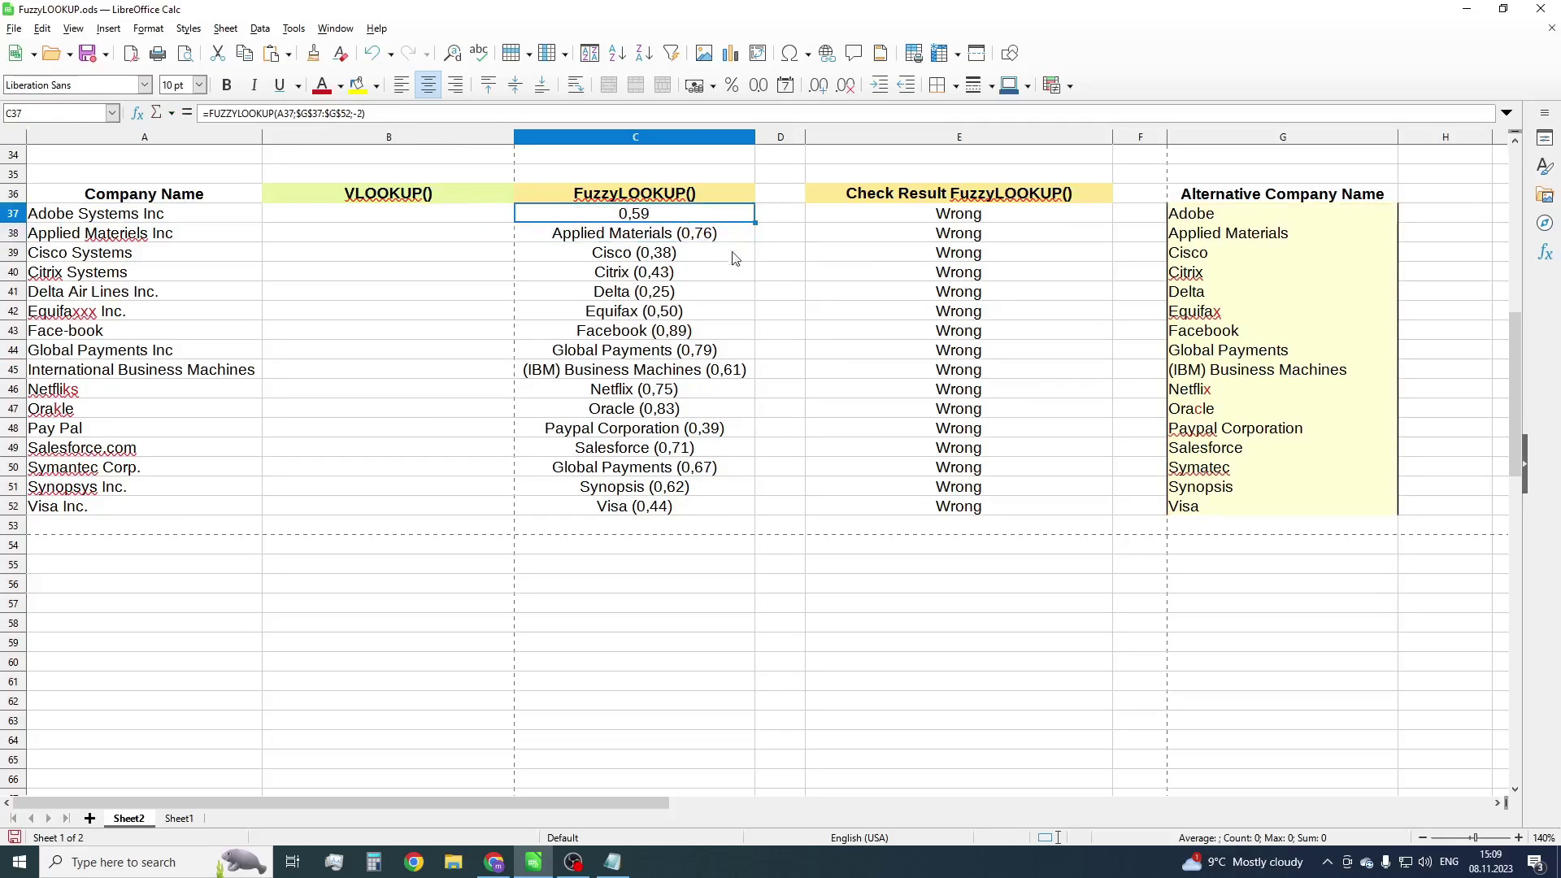
double_click(755, 222)
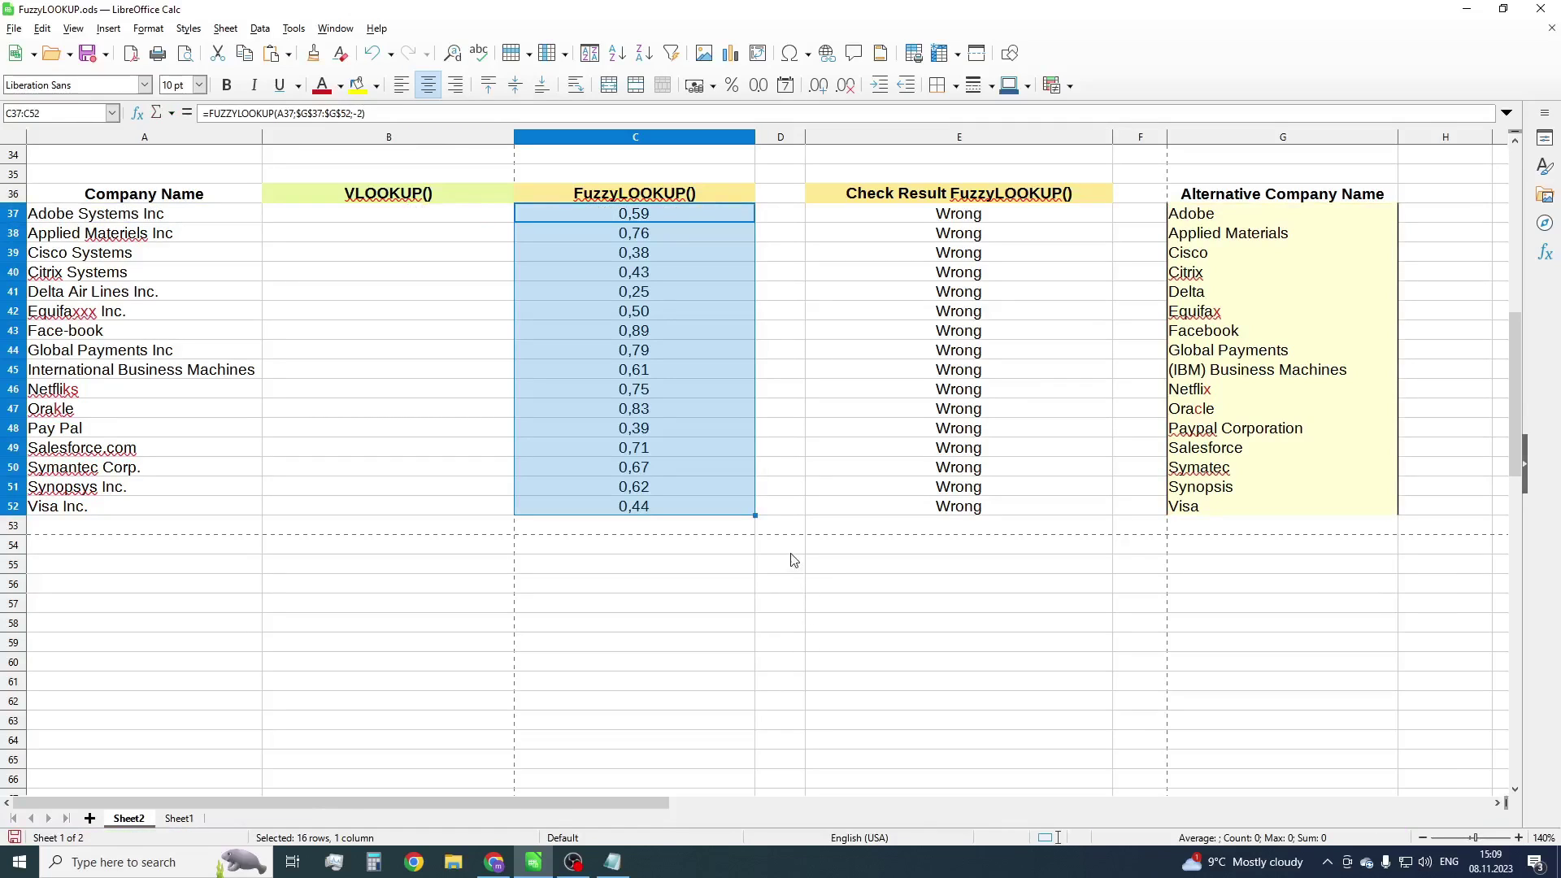
click(787, 531)
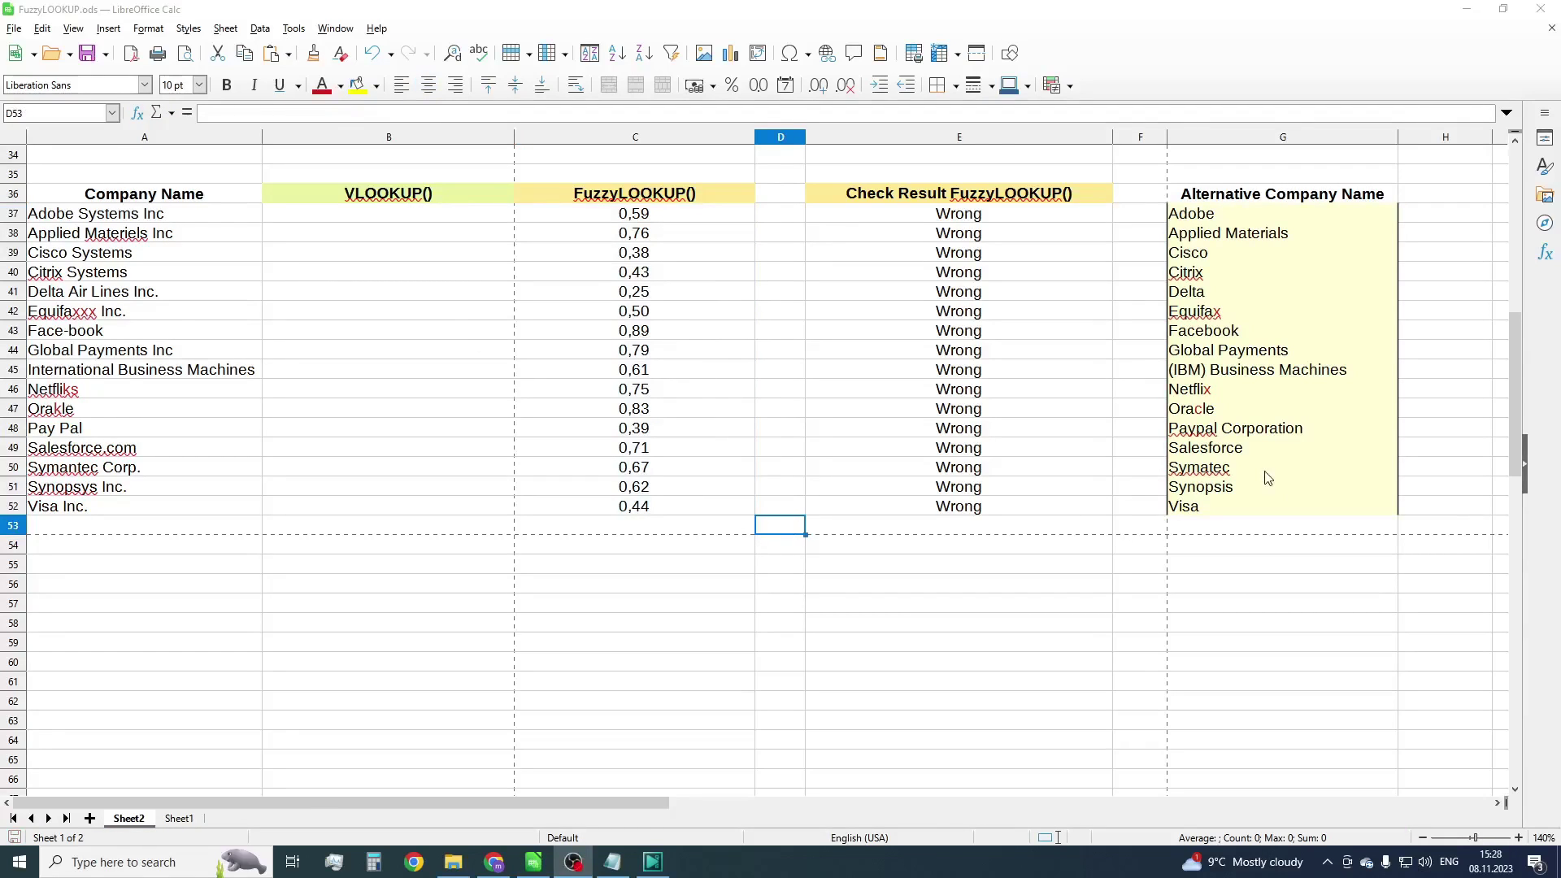
Scroll down to the Cisco Systems similarity-rate table in rows 78–85
scroll(944, 477, down, 8)
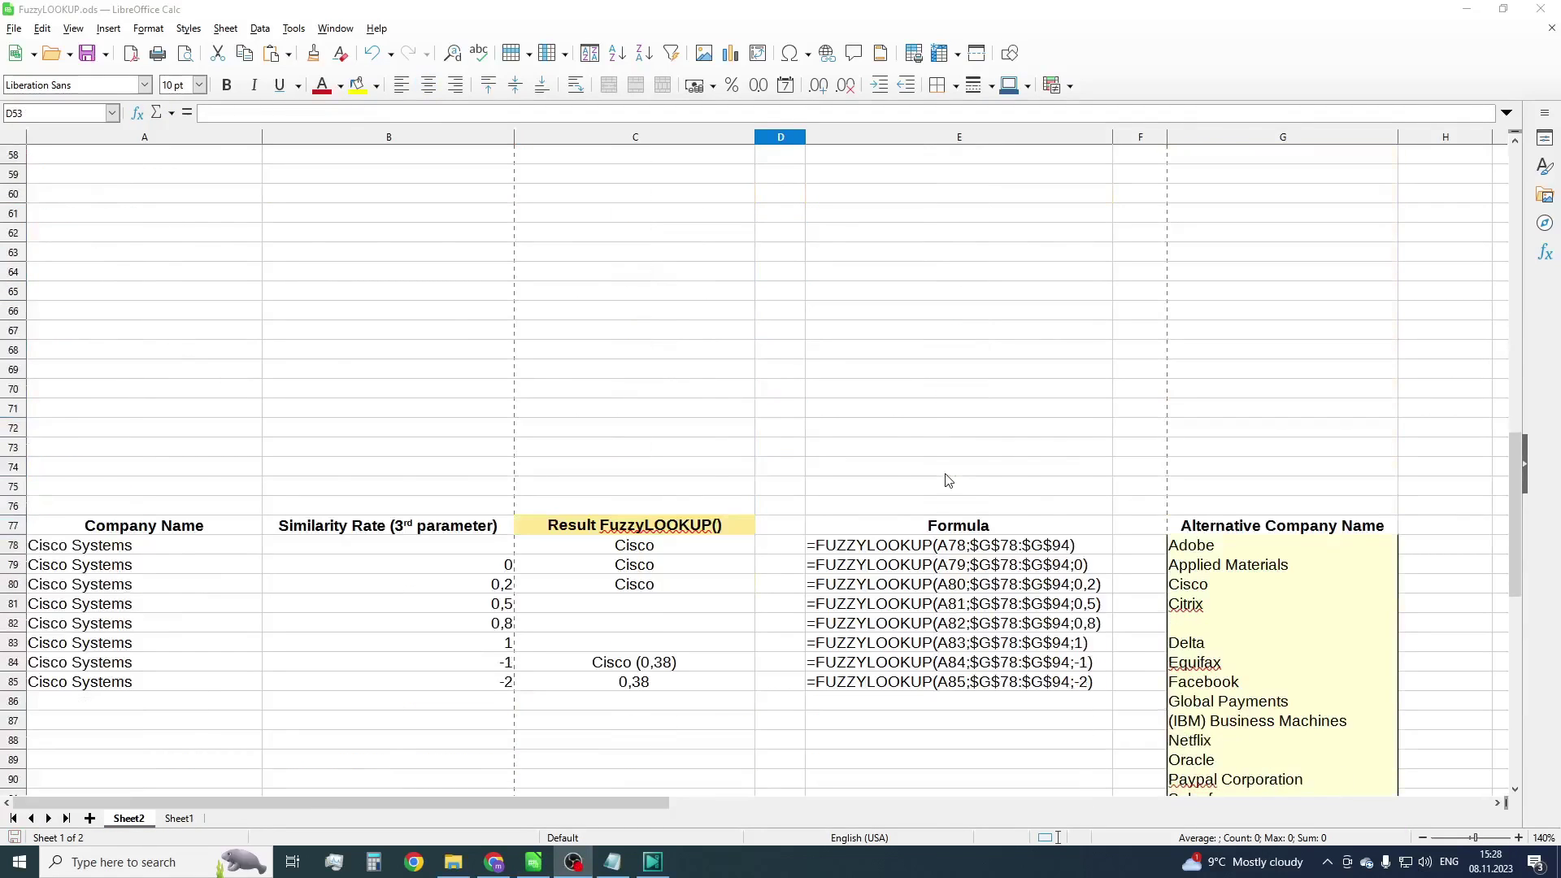
scroll(947, 480, down, 5)
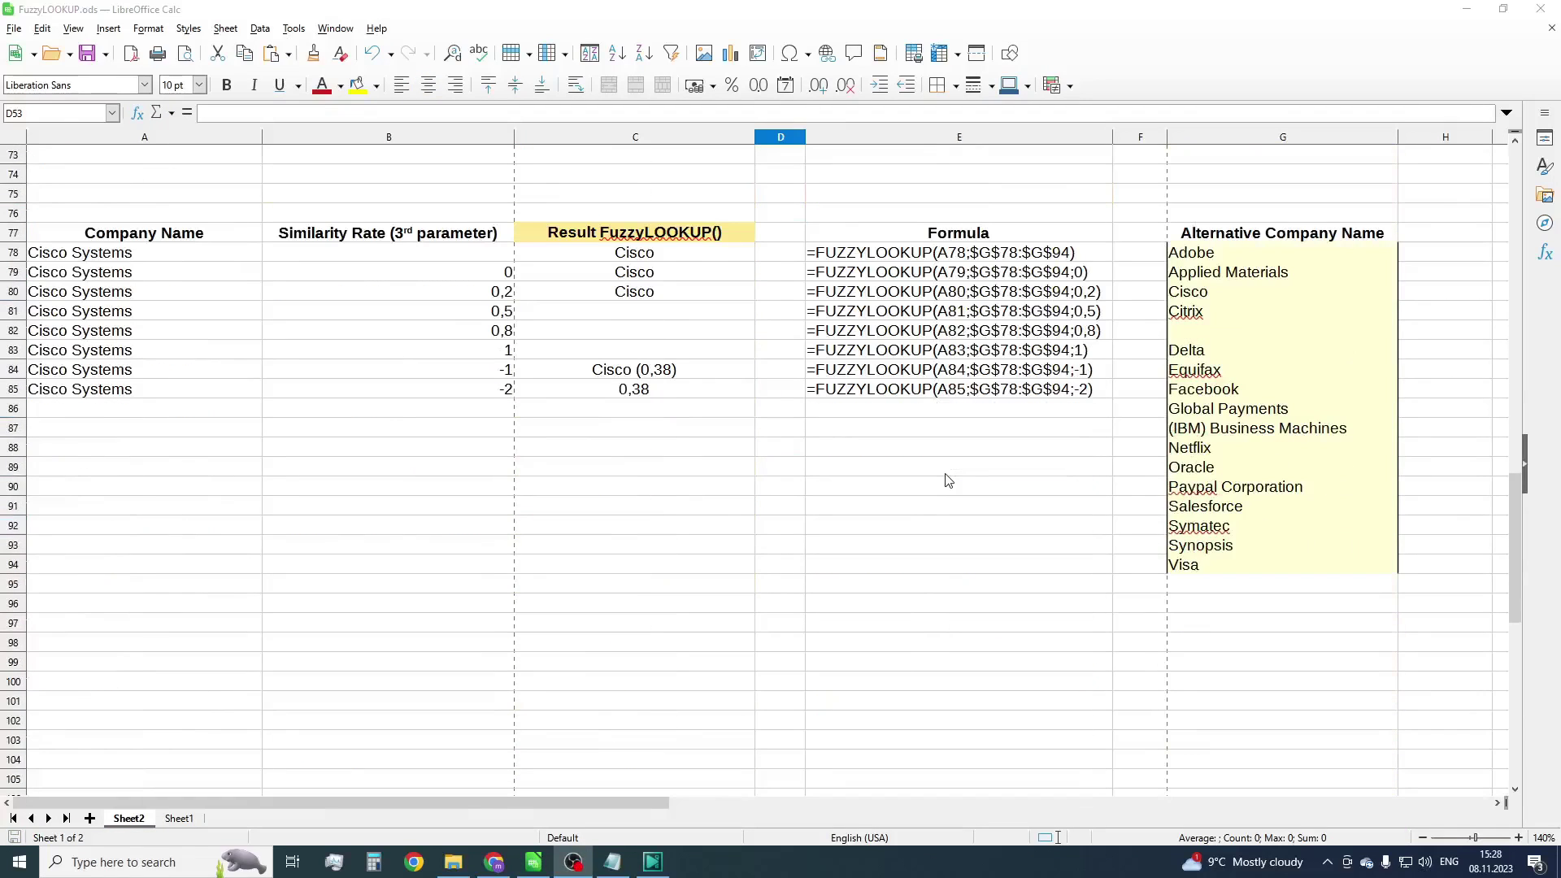